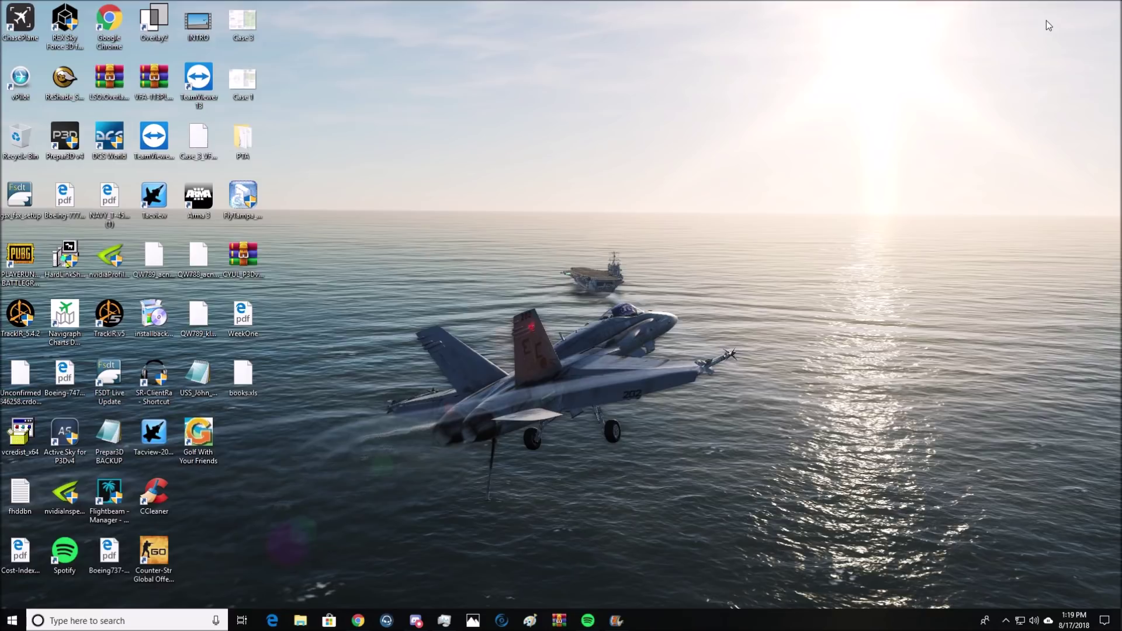
Step: Download ReShade_Setup_3.4.1 from reshade.me in Chrome, save it to the desktop and minimize the browser
{"action": "left_click", "coordinate": [359, 623]}
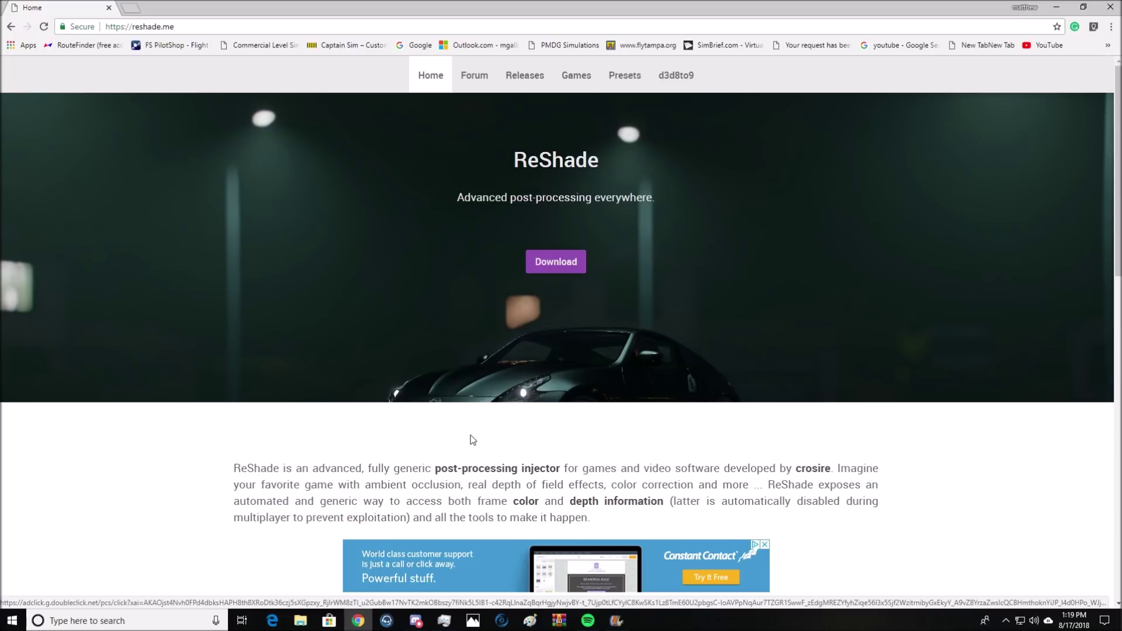
{"action": "left_click", "coordinate": [541, 258]}
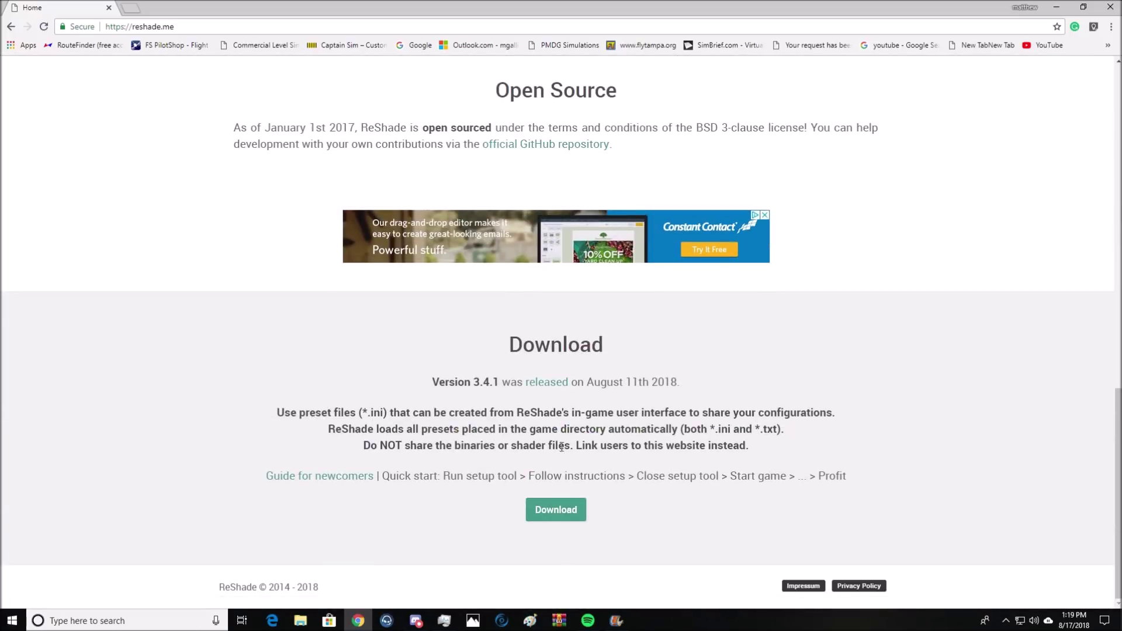
{"action": "left_click", "coordinate": [539, 517]}
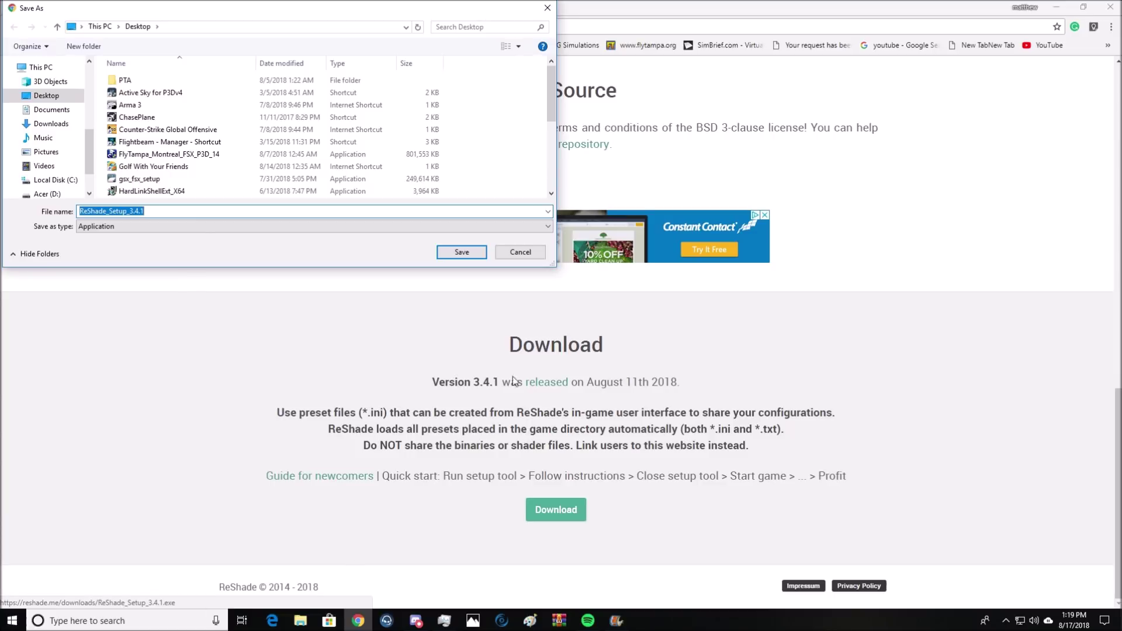
{"action": "left_click", "coordinate": [476, 255]}
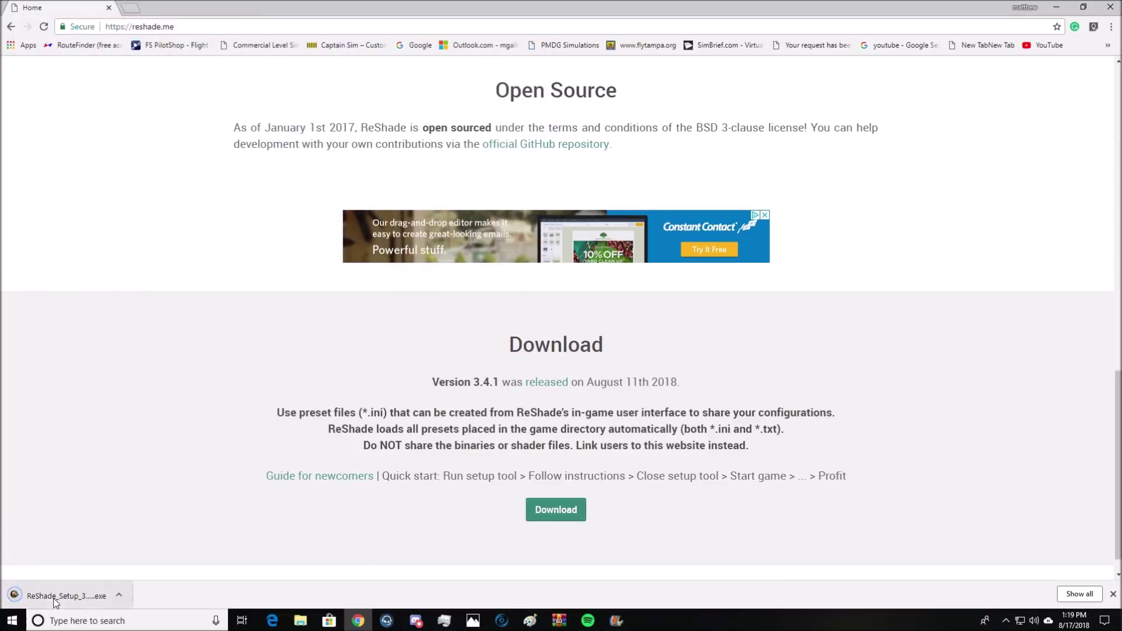
{"action": "left_click", "coordinate": [119, 595]}
{"action": "left_click", "coordinate": [120, 595]}
{"action": "left_click", "coordinate": [118, 596]}
{"action": "left_click", "coordinate": [114, 598]}
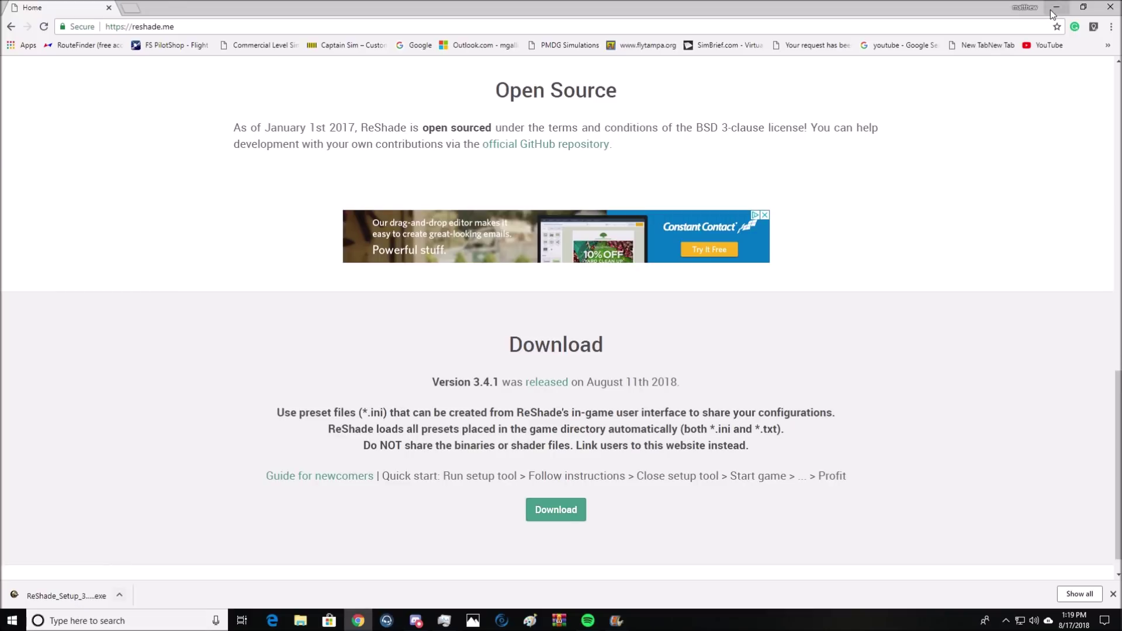
{"action": "left_click", "coordinate": [1056, 7]}
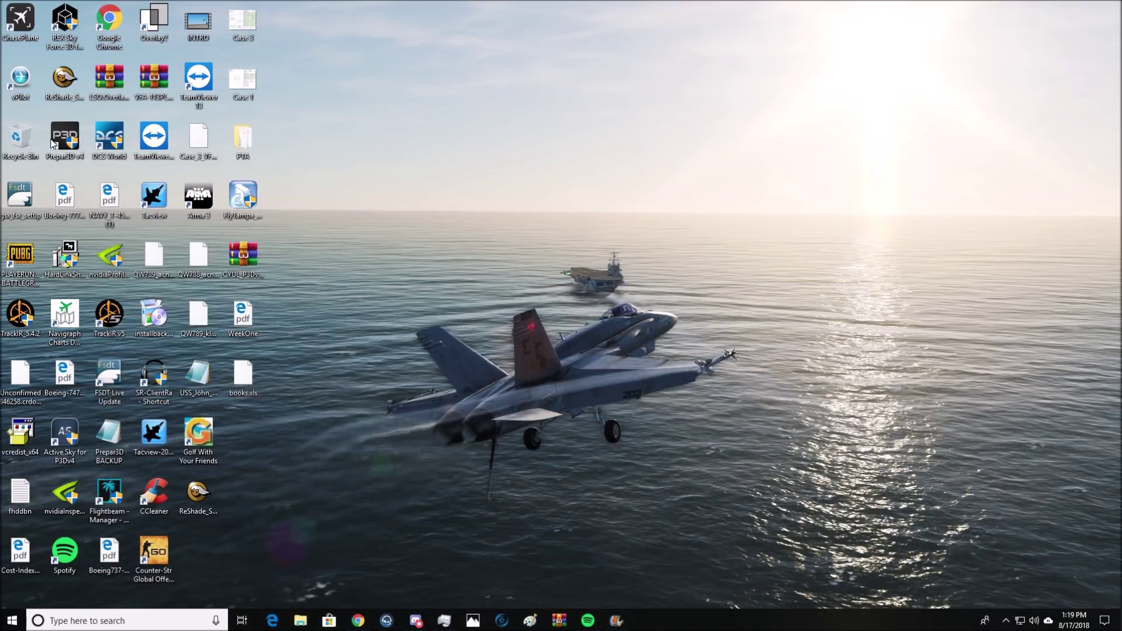
Step: Move the ReShade 3.1.0 setup file to an empty area of the desktop and launch it
{"action": "left_click_drag", "start_coordinate": [608, 181], "coordinate": [608, 175]}
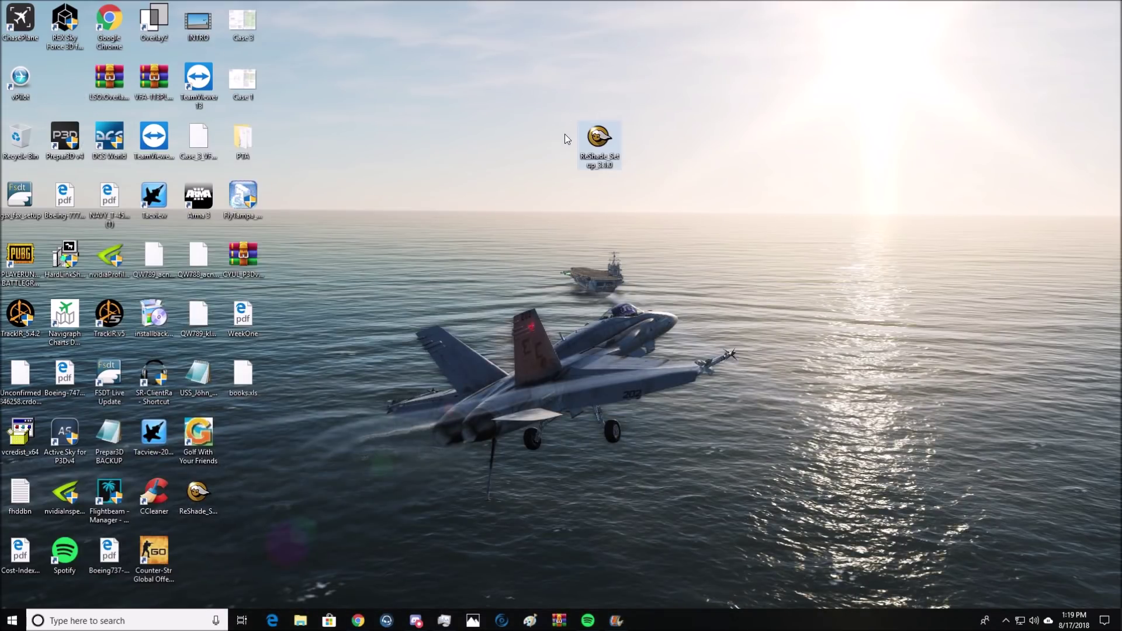
{"action": "mouse_move", "coordinate": [597, 146]}
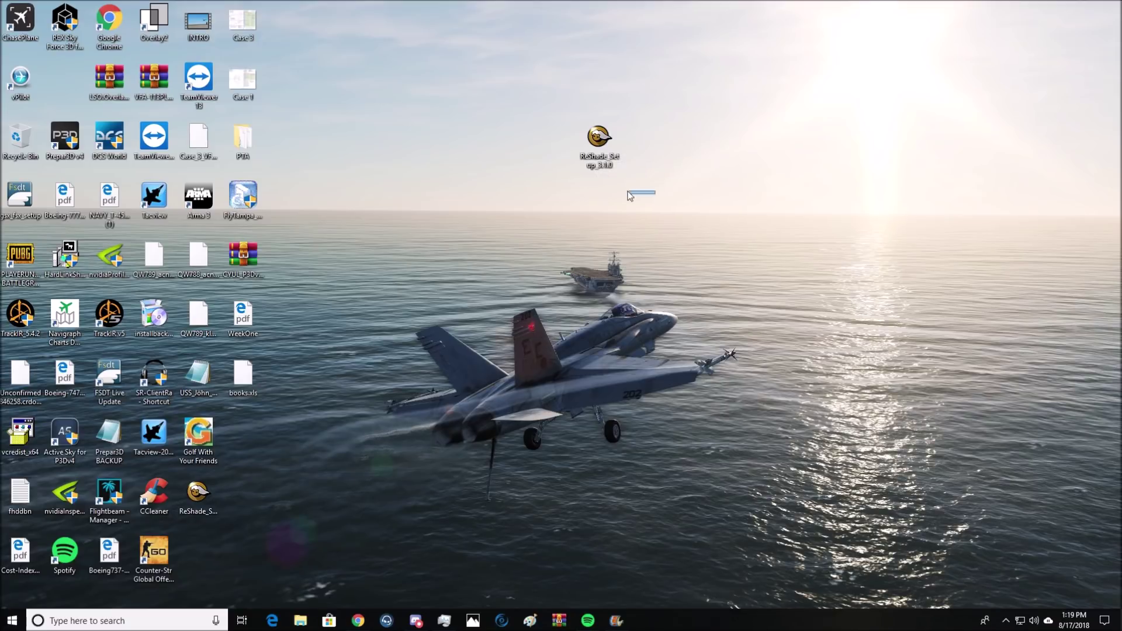
{"action": "double_click", "coordinate": [598, 140]}
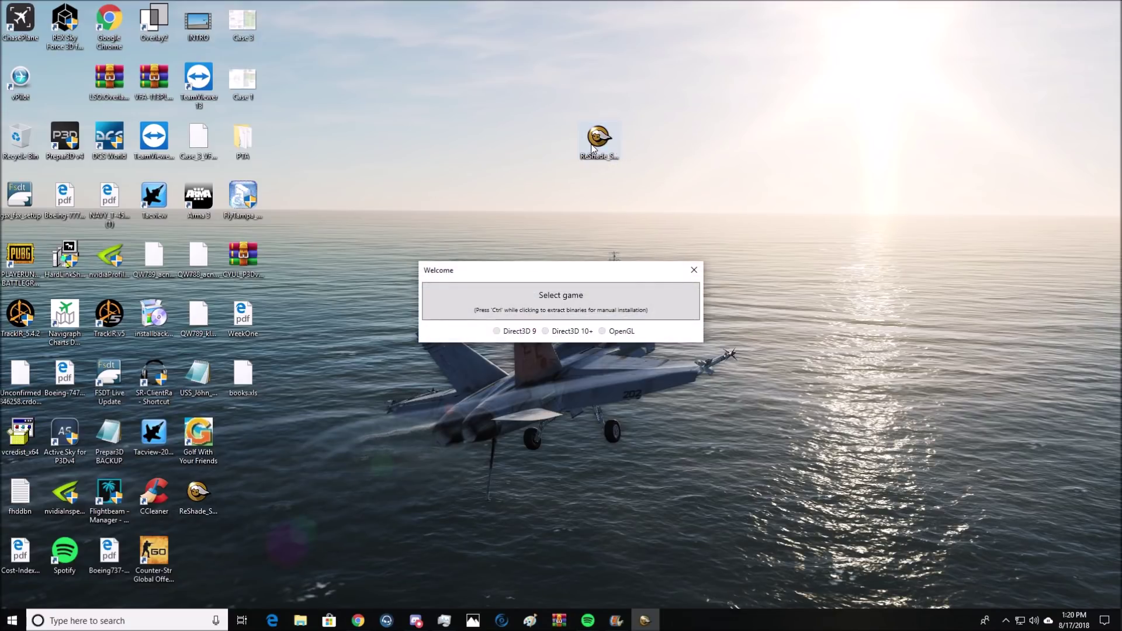
Step: Select the DCS application in C:\Program Files\Eagle Dynamics\DCS World\bin as the game to install ReShade for
{"action": "left_click", "coordinate": [570, 293]}
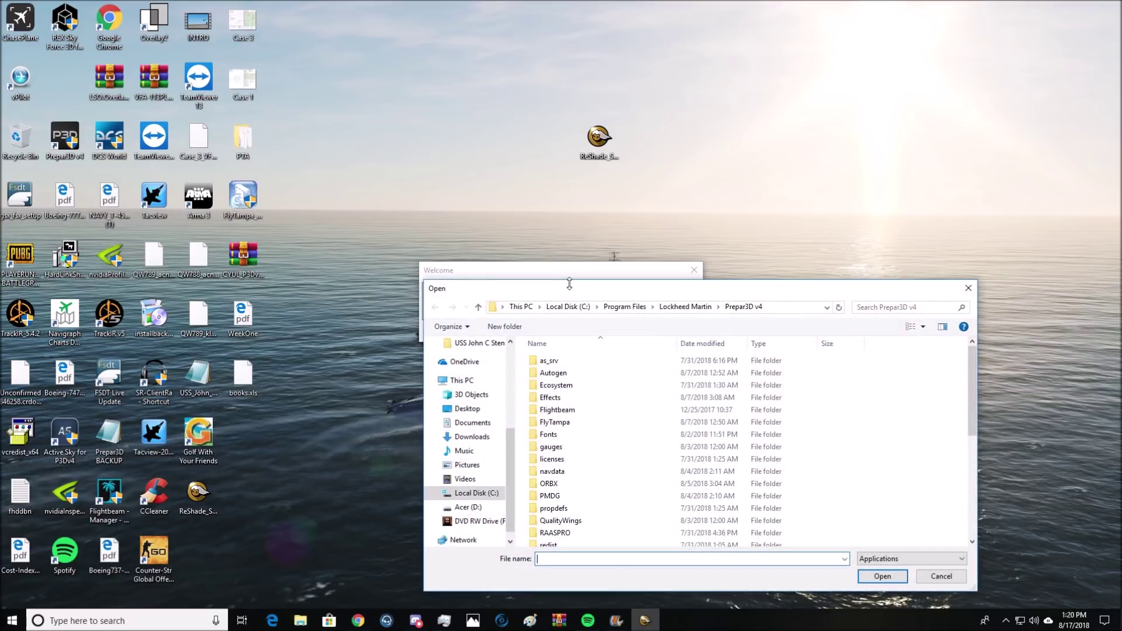
{"action": "left_click_drag", "start_coordinate": [549, 294], "coordinate": [525, 257]}
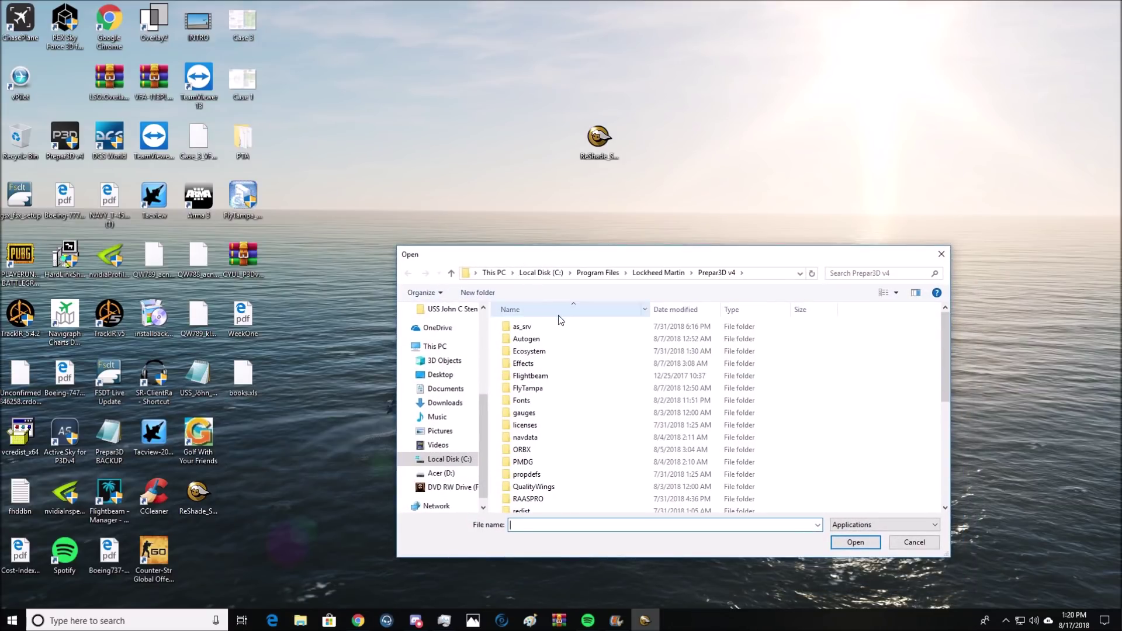
{"action": "left_click", "coordinate": [442, 461]}
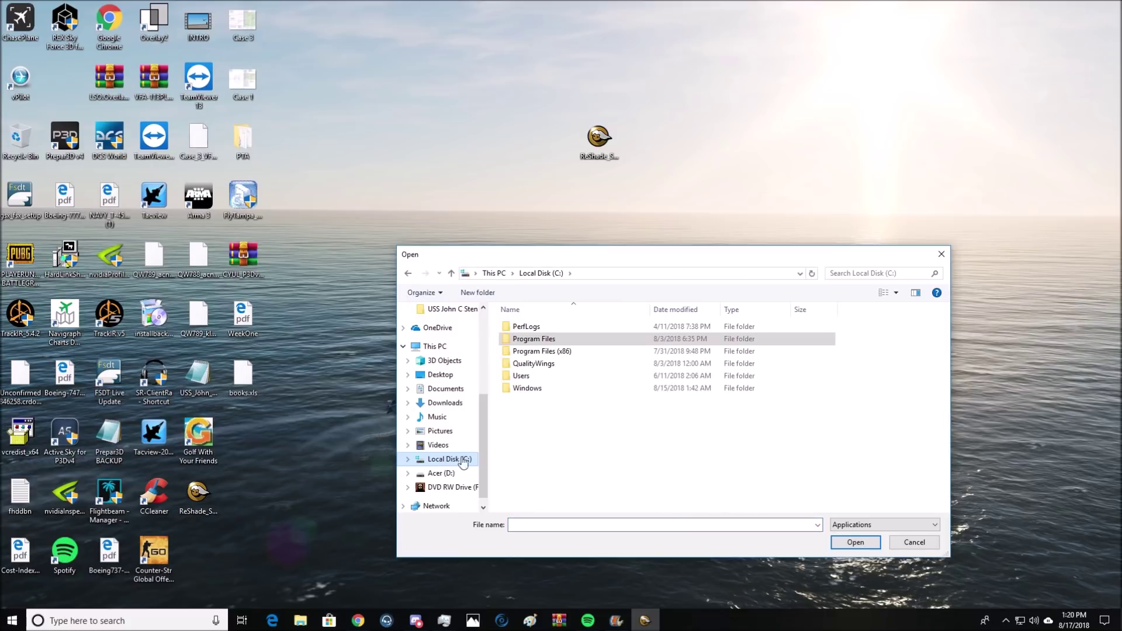
{"action": "double_click", "coordinate": [539, 340]}
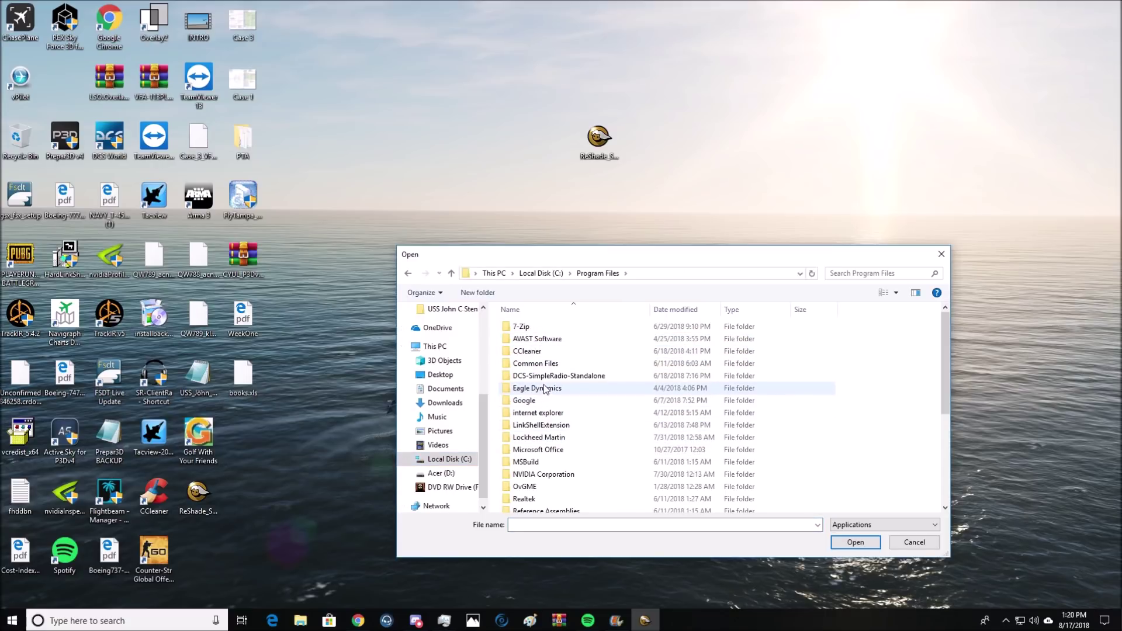
{"action": "double_click", "coordinate": [543, 389]}
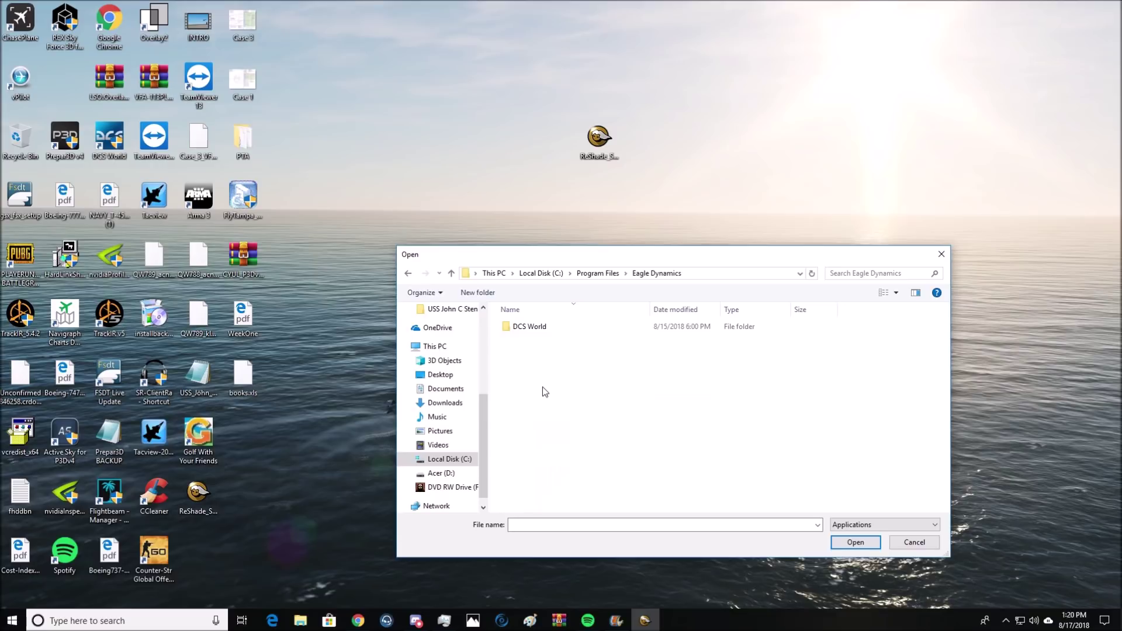
{"action": "double_click", "coordinate": [538, 329]}
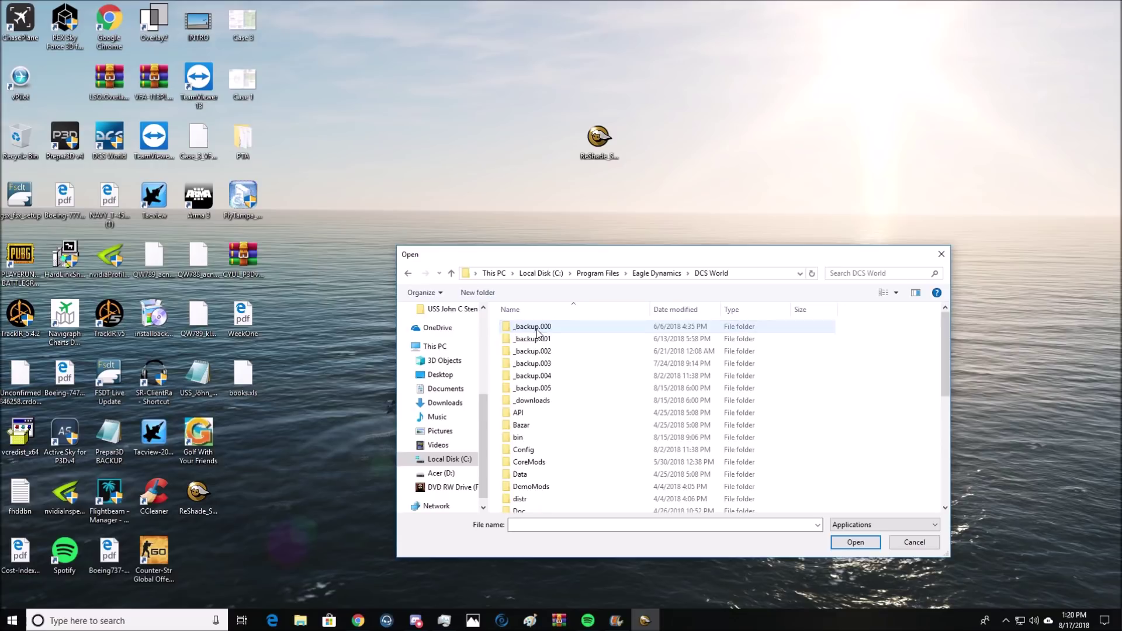
{"action": "double_click", "coordinate": [523, 439]}
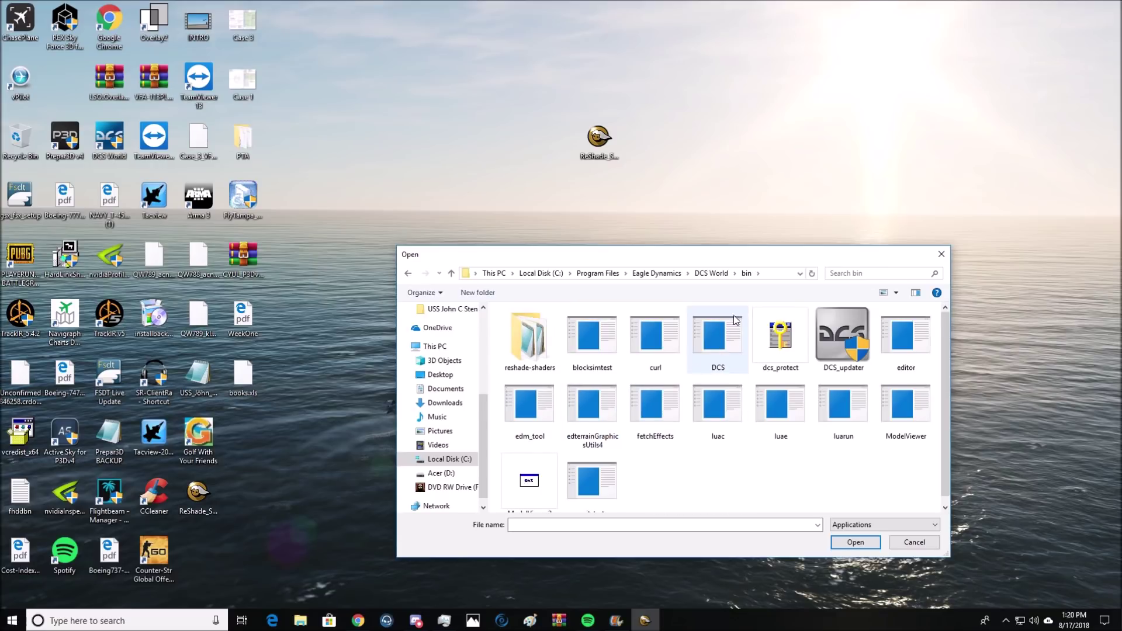
{"action": "double_click", "coordinate": [721, 342]}
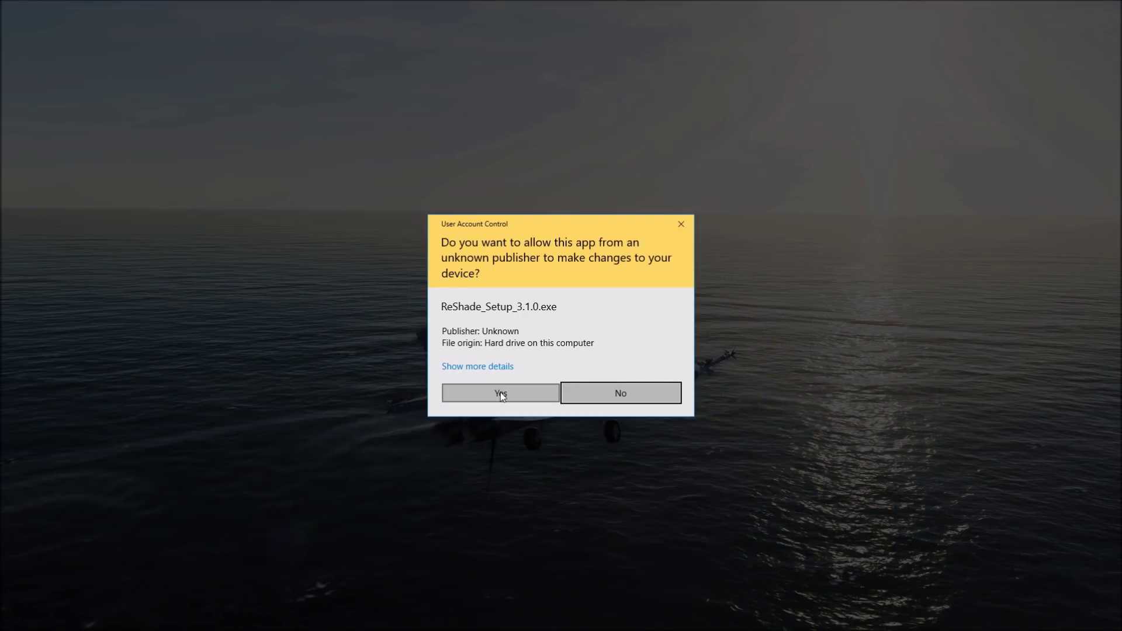
Step: Allow the installer to make changes, choose Direct3D 10+ as the rendering API, and decline overwriting the existing installation
{"action": "left_click", "coordinate": [501, 395]}
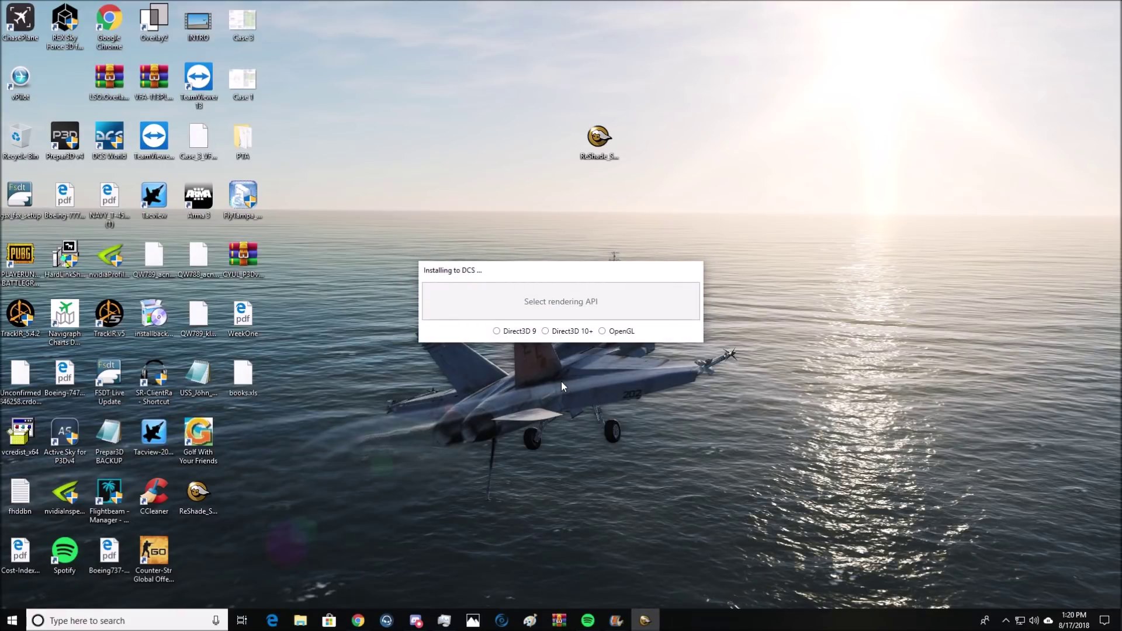
{"action": "left_click", "coordinate": [549, 332]}
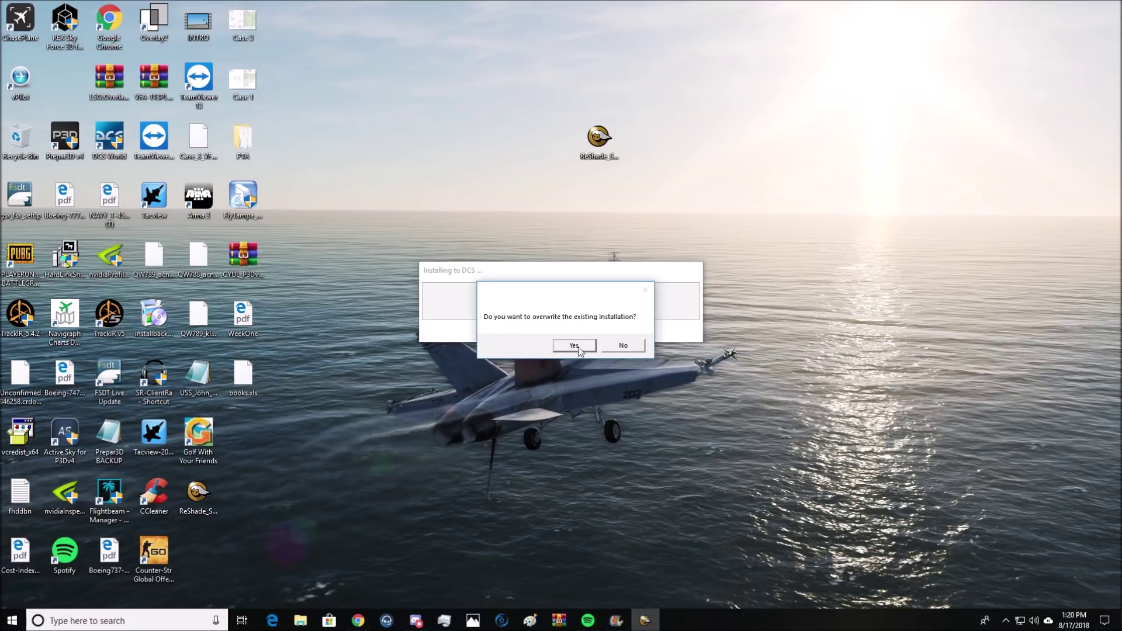
{"action": "left_click", "coordinate": [623, 346]}
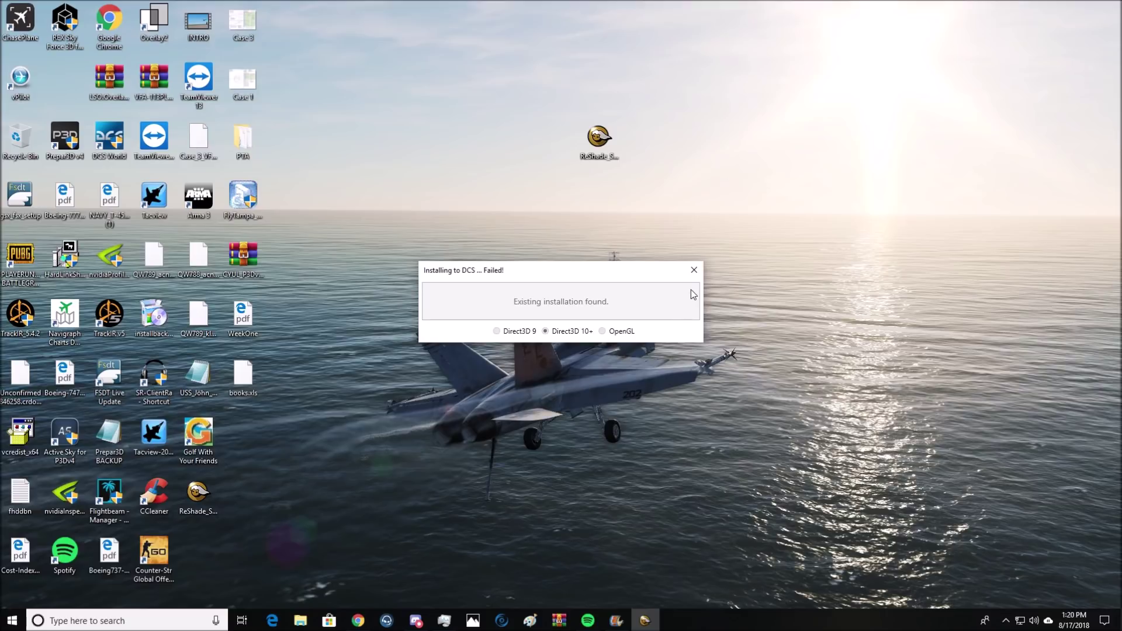
{"action": "left_click", "coordinate": [693, 271]}
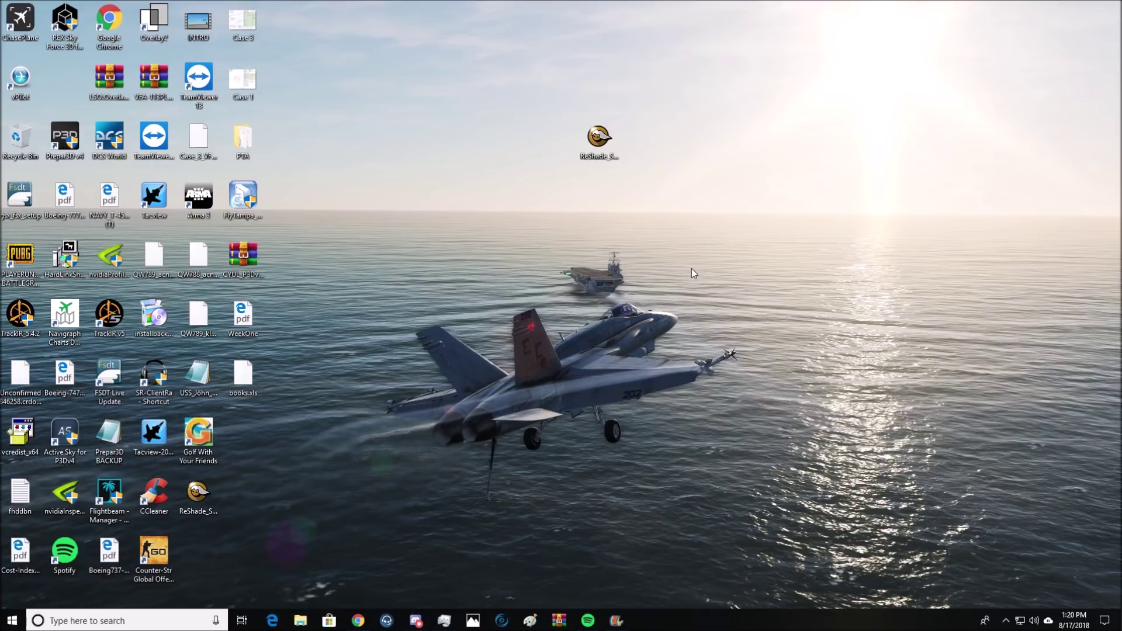
Step: Reopen and close the ReShade setup, and put its file back among the other desktop icons
{"action": "double_click", "coordinate": [605, 156]}
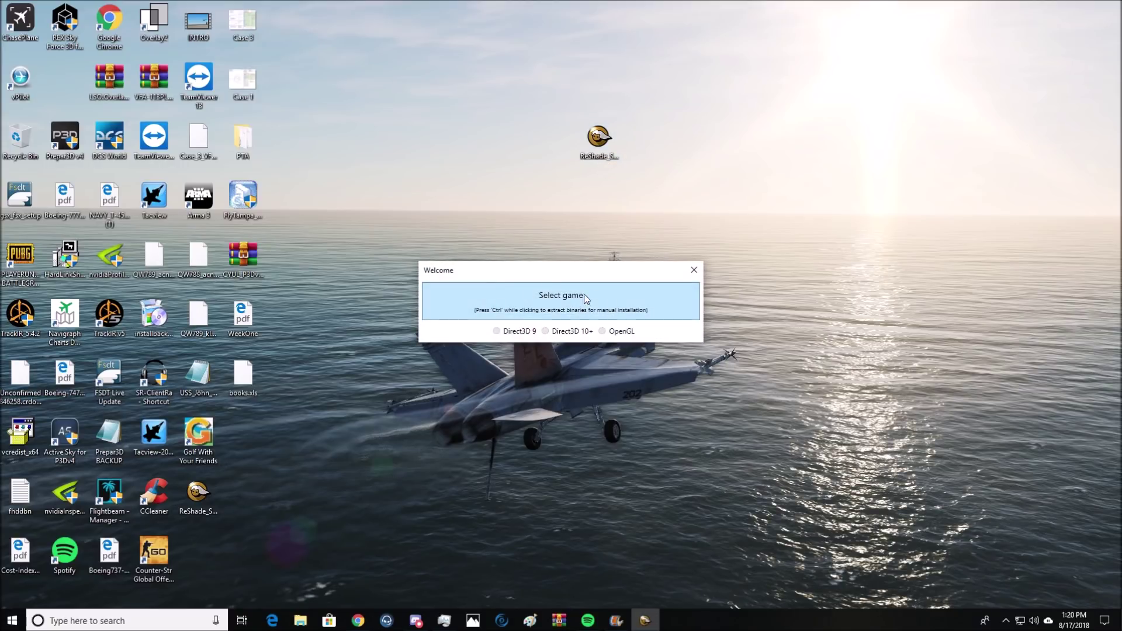
{"action": "left_click", "coordinate": [695, 271]}
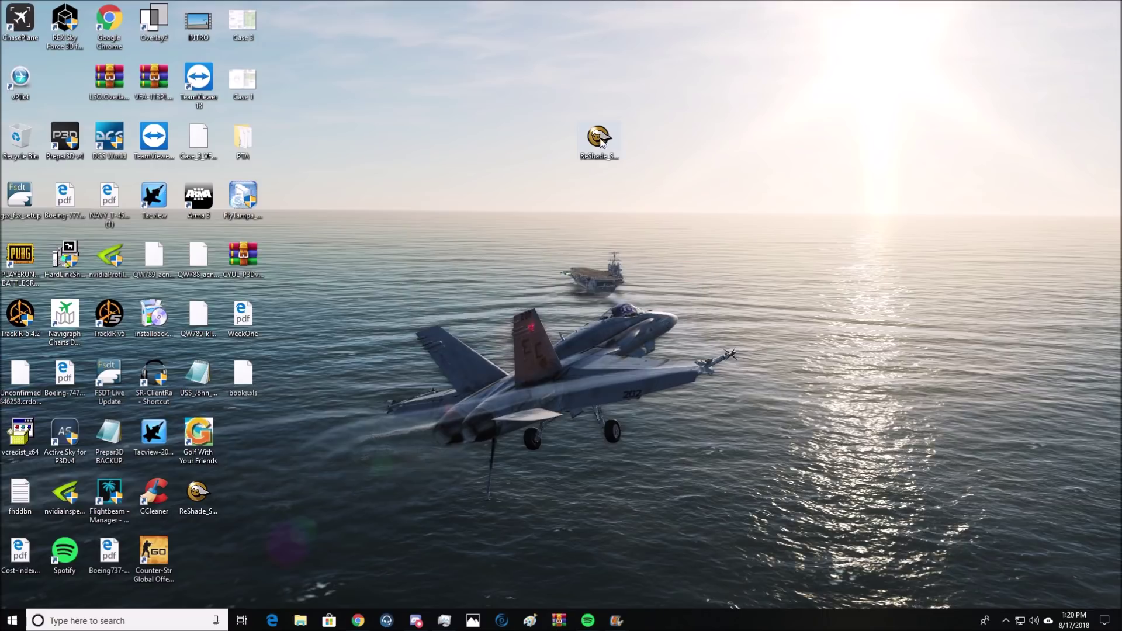
{"action": "left_click_drag", "start_coordinate": [605, 144], "coordinate": [51, 86]}
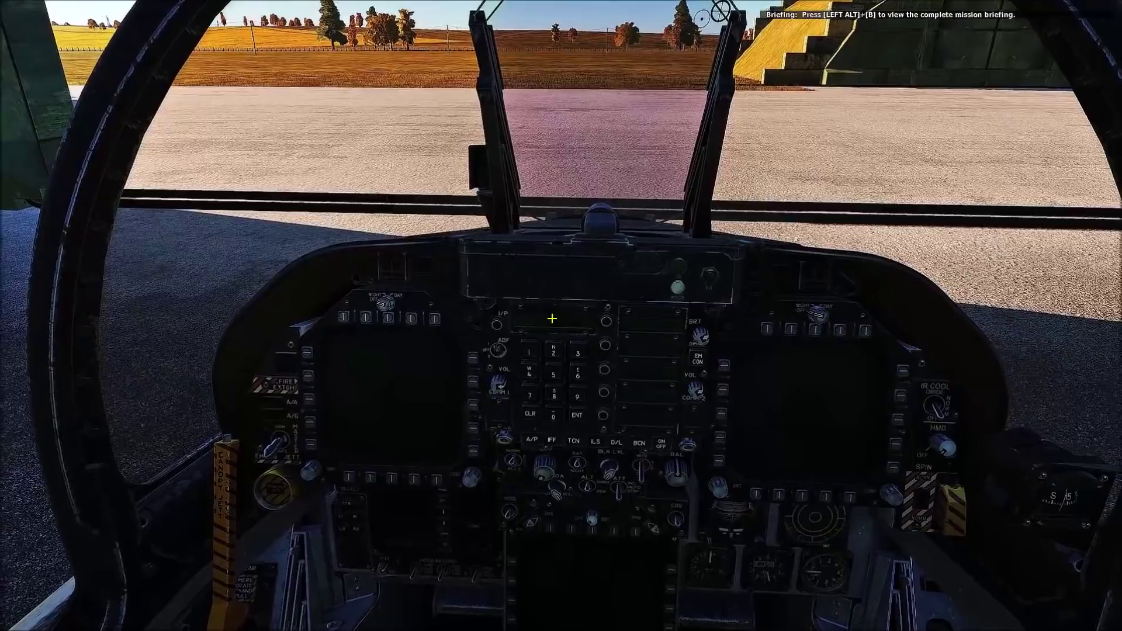
Step: Open the ReShade overlay in the DCS World cockpit and create a new preset named DCS
{"action": "key", "text": "Home"}
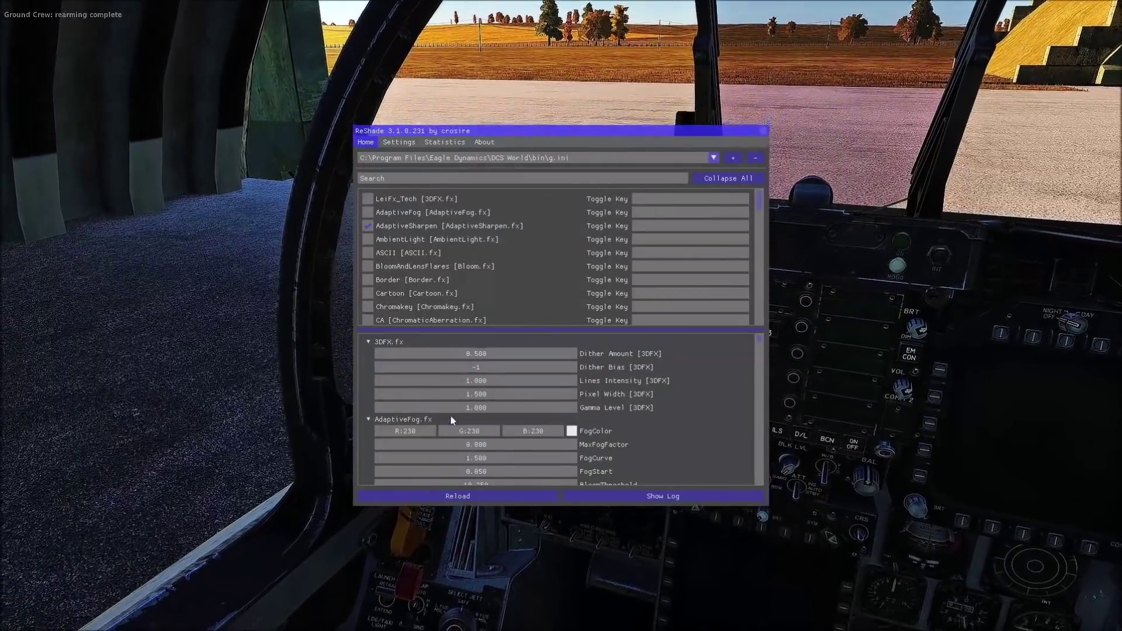
{"action": "left_click", "coordinate": [427, 230]}
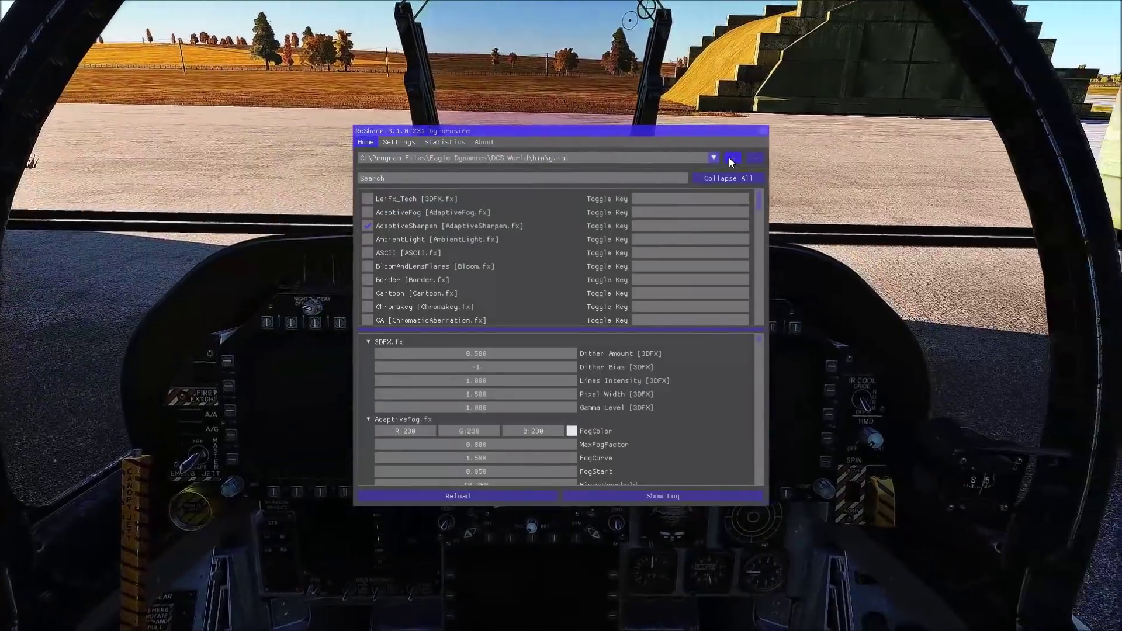
{"action": "left_click", "coordinate": [732, 158]}
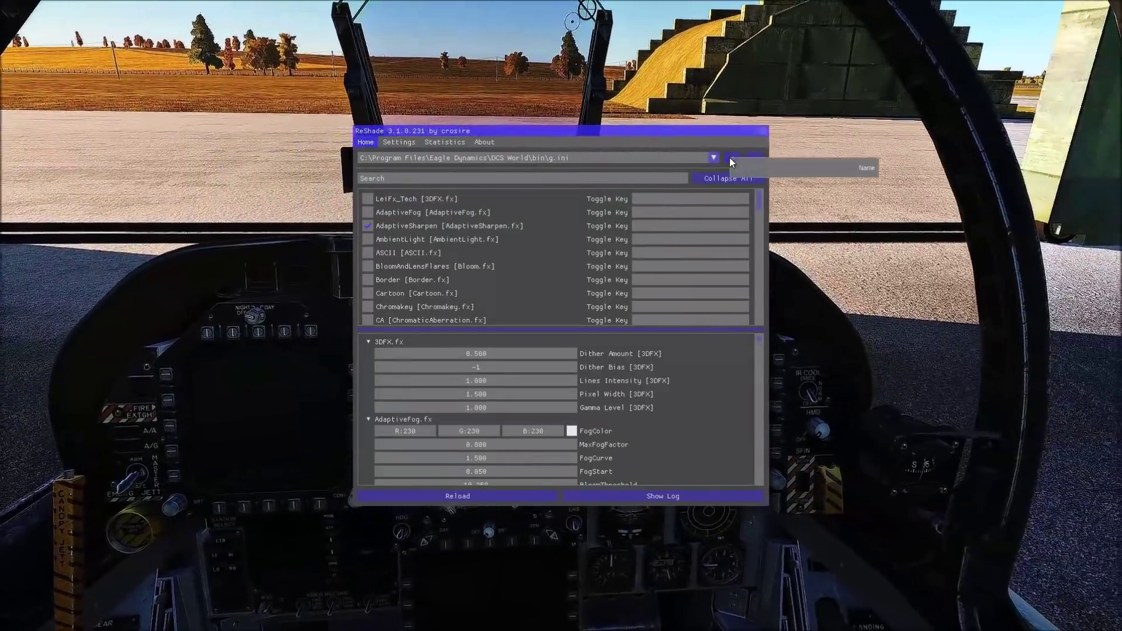
{"action": "type", "text": "GHF"}
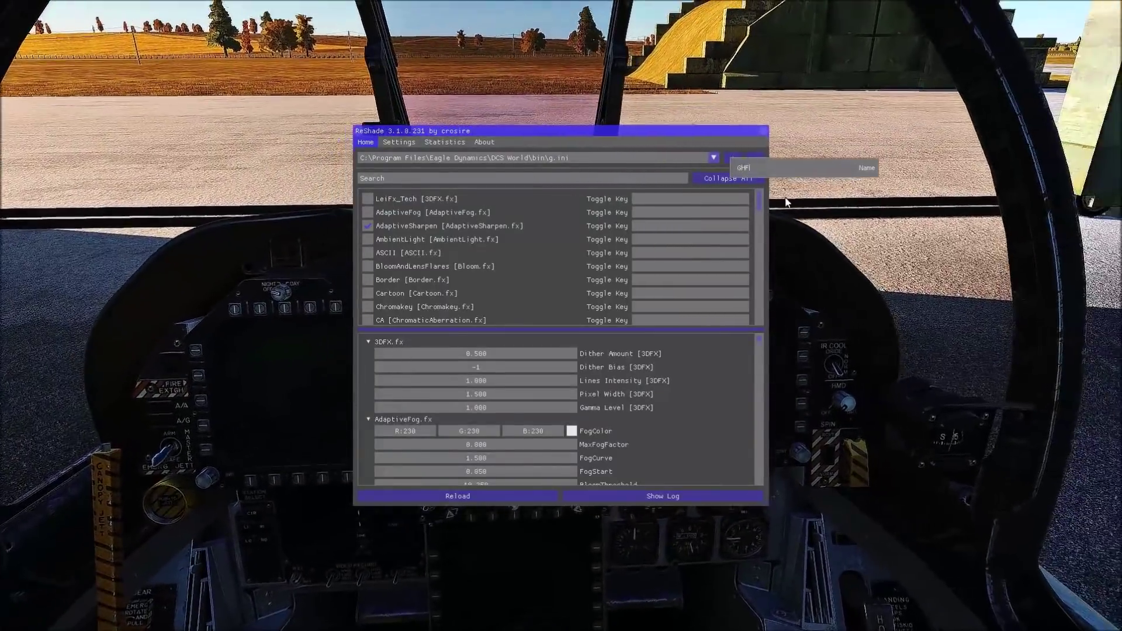
{"action": "type", "text": "CS"}
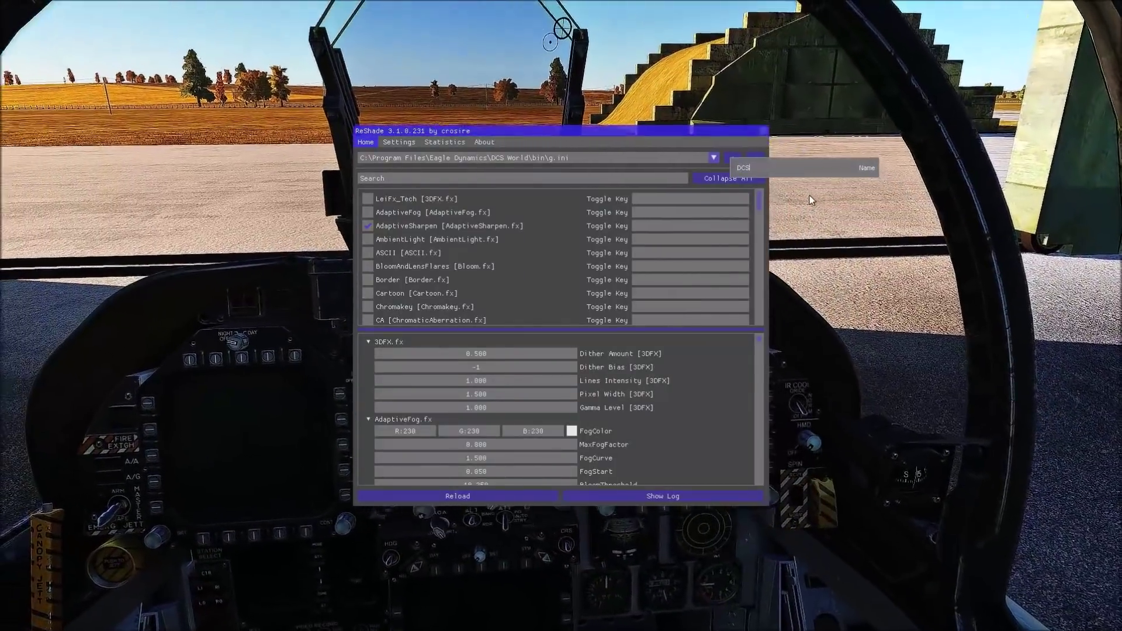
{"action": "key", "text": "Return"}
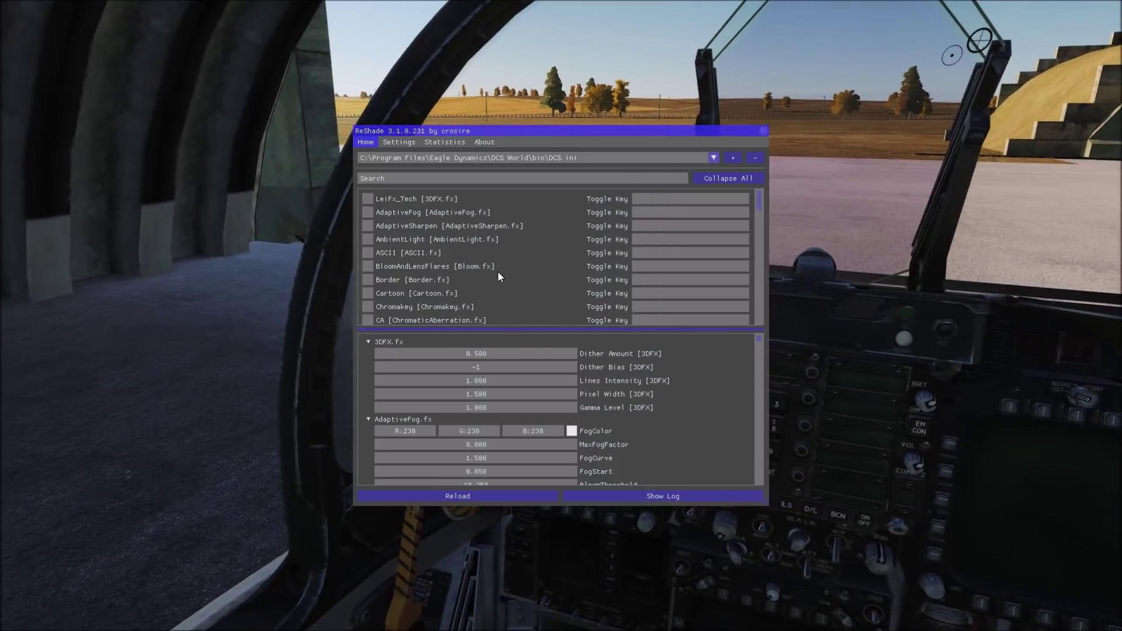
Step: Look through the effects list down to Vignette and move the ReShade overlay clear of the main instrument panel
{"action": "scroll", "coordinate": [498, 272], "scroll_direction": "down", "scroll_amount": 5}
{"action": "left_click", "coordinate": [498, 272]}
{"action": "scroll", "coordinate": [498, 271], "scroll_direction": "down", "scroll_amount": 6}
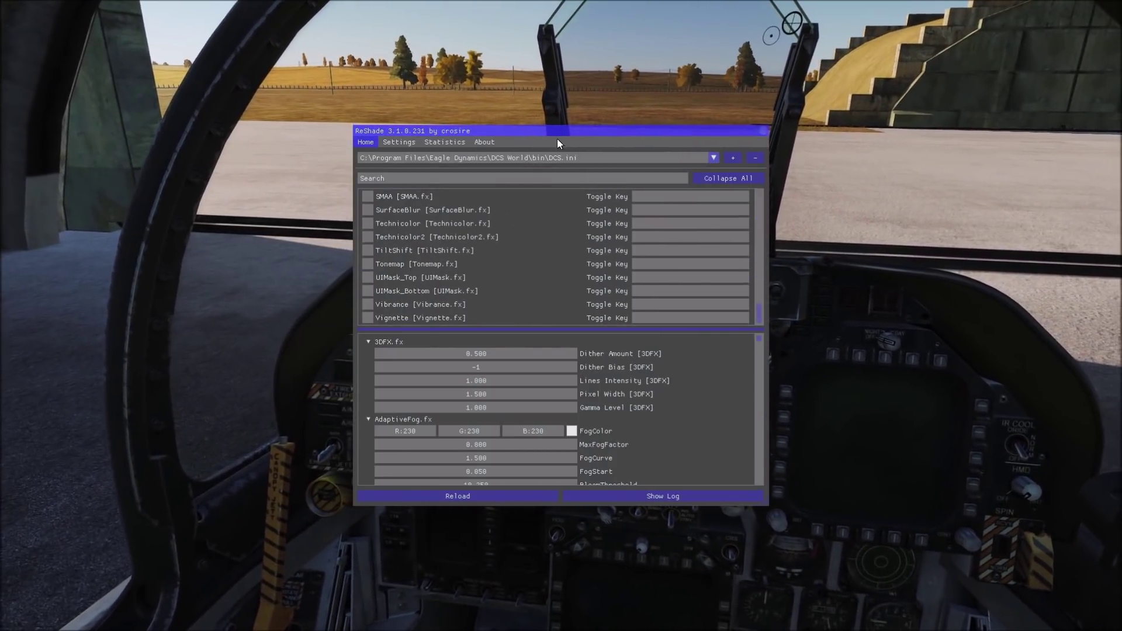
{"action": "left_click_drag", "start_coordinate": [556, 134], "coordinate": [870, 367]}
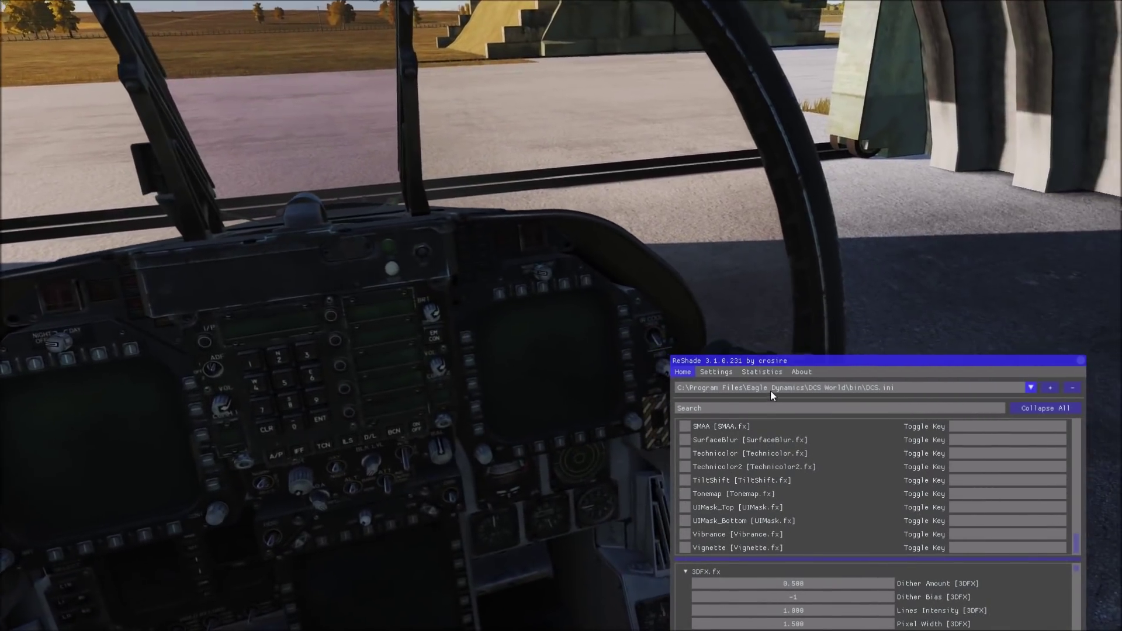
Step: Compare the two presets in the cockpit by switching to g.ini, back to DCS.ini, and to g.ini again
{"action": "left_click", "coordinate": [770, 390]}
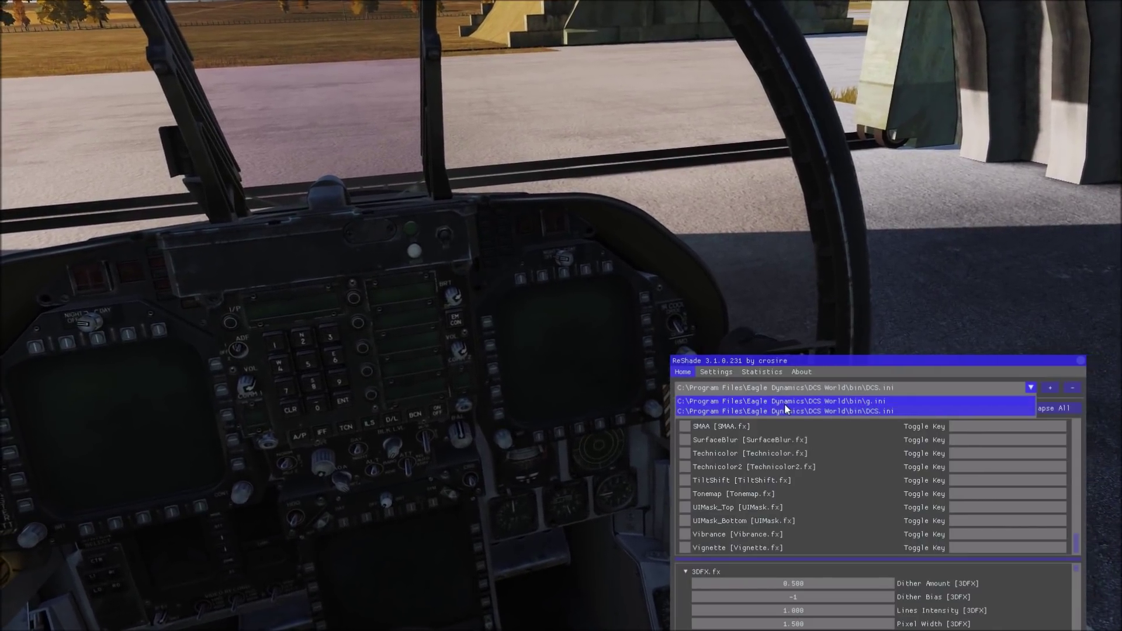
{"action": "left_click", "coordinate": [784, 402]}
{"action": "left_click", "coordinate": [785, 390]}
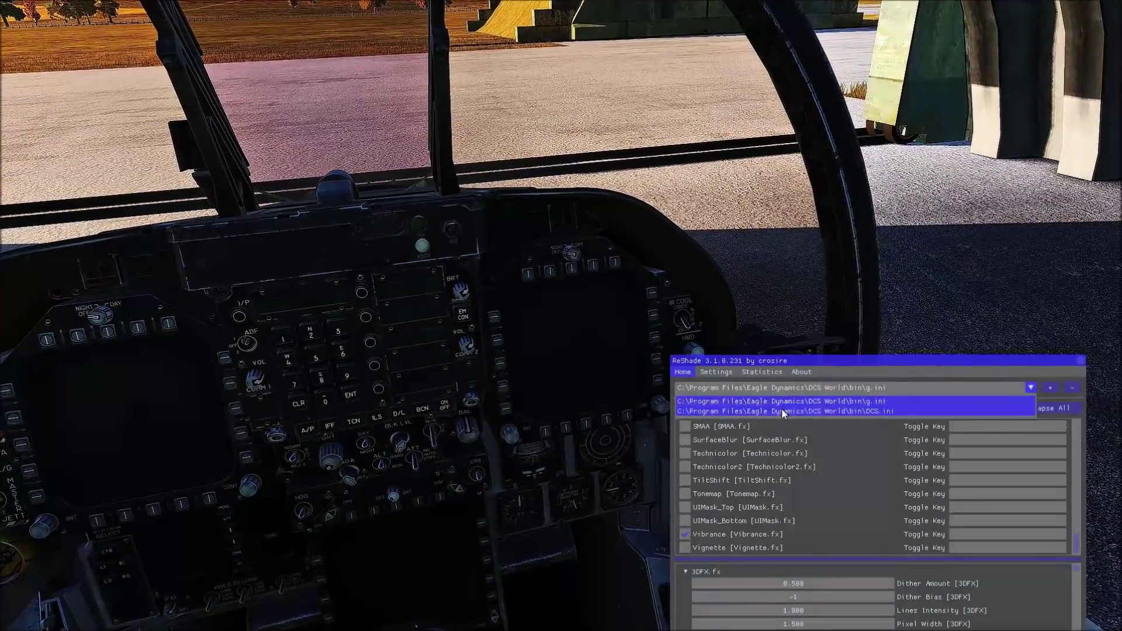
{"action": "left_click", "coordinate": [781, 409]}
{"action": "left_click", "coordinate": [777, 391]}
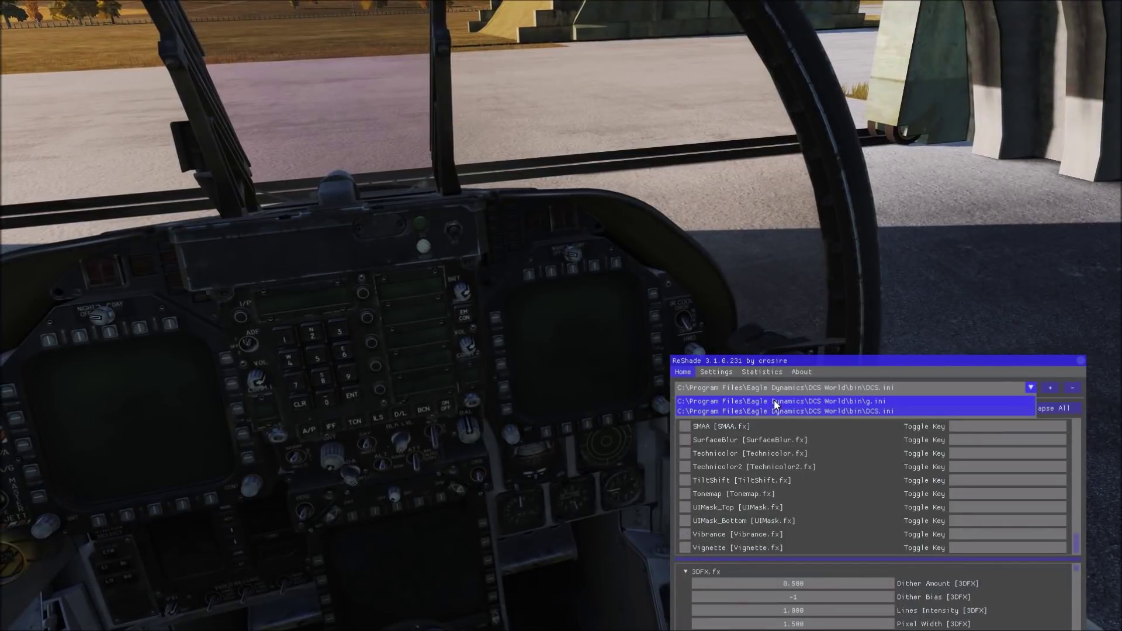
{"action": "left_click", "coordinate": [774, 400]}
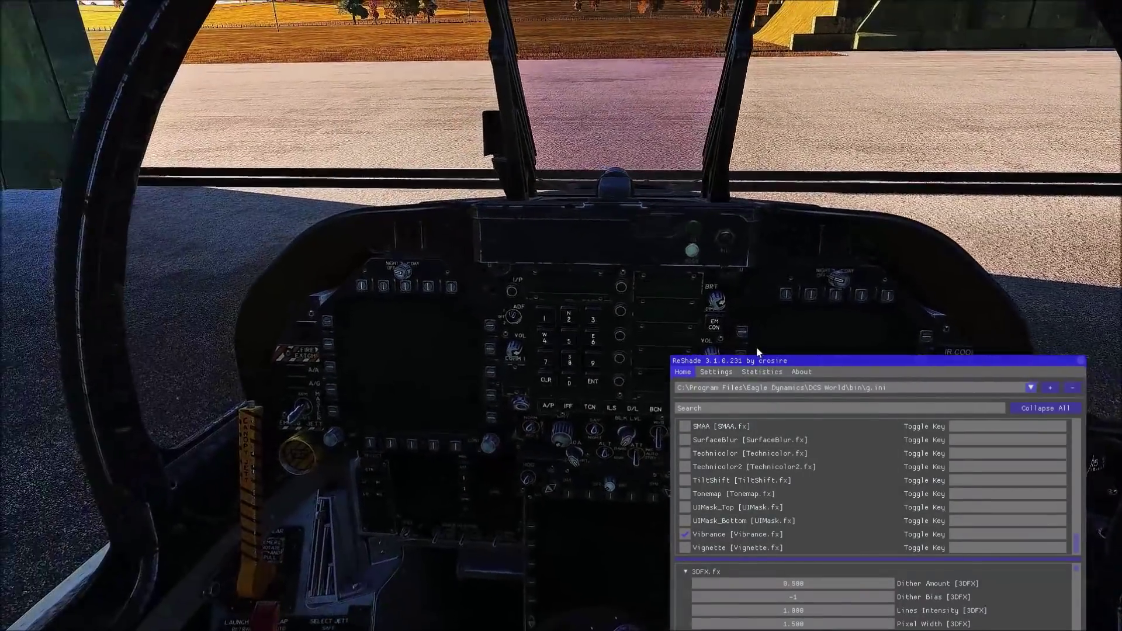
Step: Move the ReShade overlay higher, and compare the hangar view by switching to the DCS.ini preset and back to g.ini
{"action": "left_click_drag", "start_coordinate": [756, 361], "coordinate": [723, 261]}
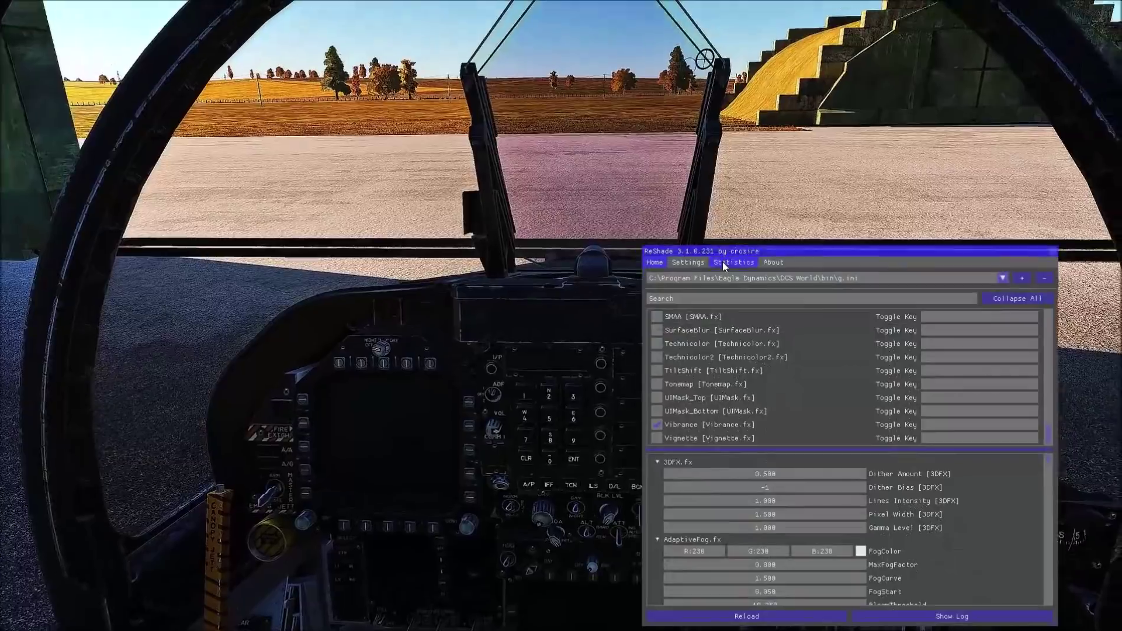
{"action": "left_click", "coordinate": [713, 280]}
{"action": "left_click", "coordinate": [698, 301]}
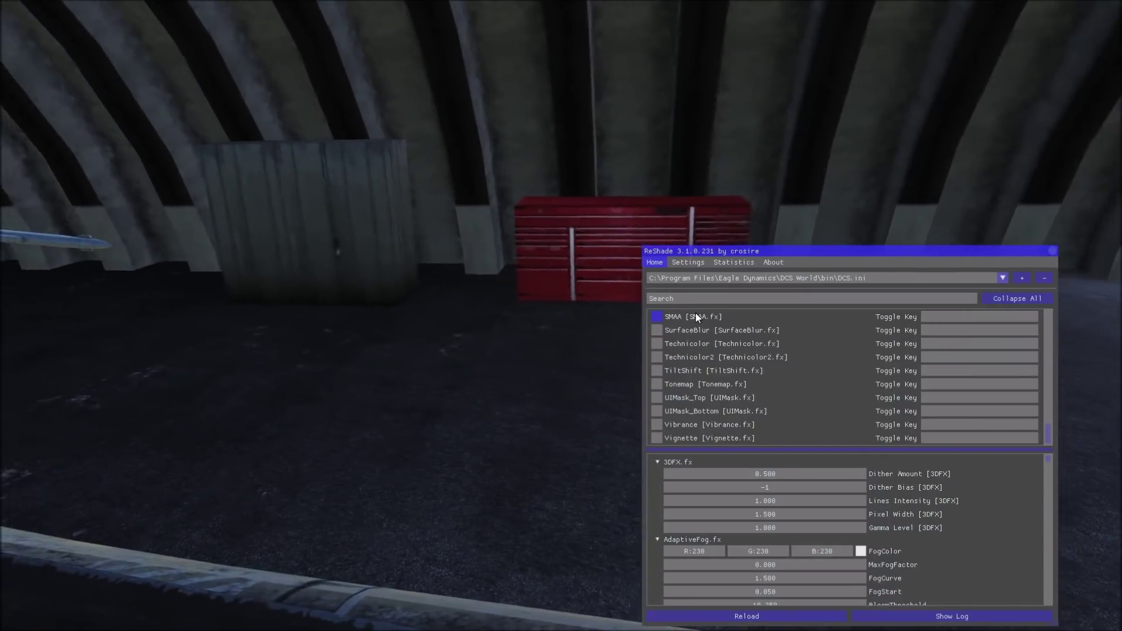
{"action": "left_click", "coordinate": [697, 314]}
{"action": "left_click", "coordinate": [696, 281]}
{"action": "left_click", "coordinate": [694, 292]}
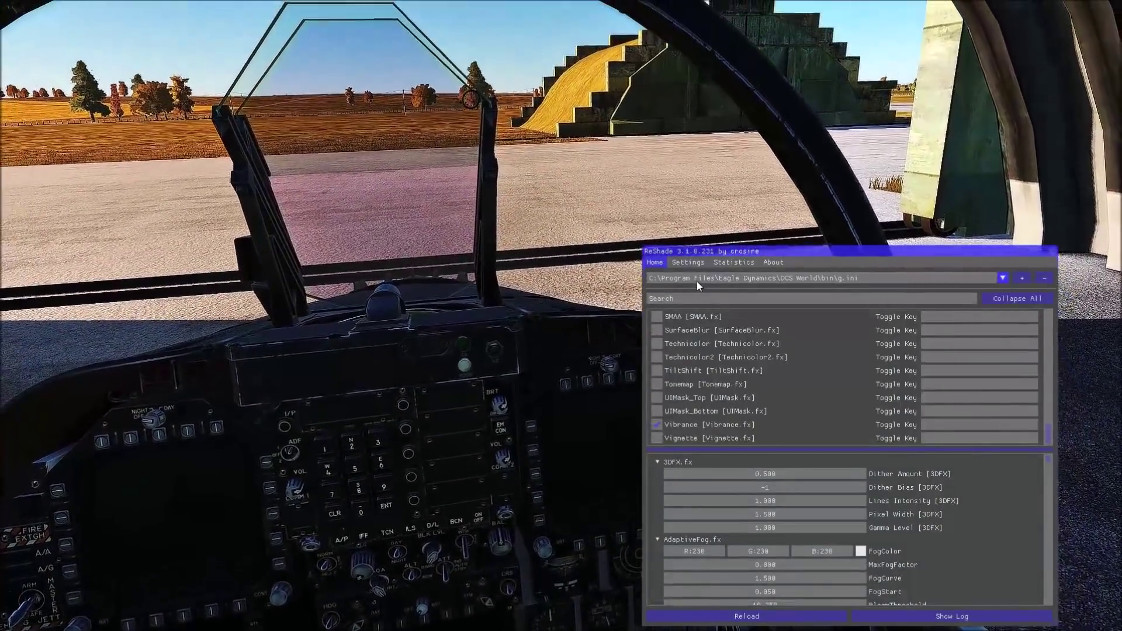
Step: Switch to the DCS.ini preset, return to the start of its effects list, and reselect g.ini
{"action": "left_click", "coordinate": [697, 280]}
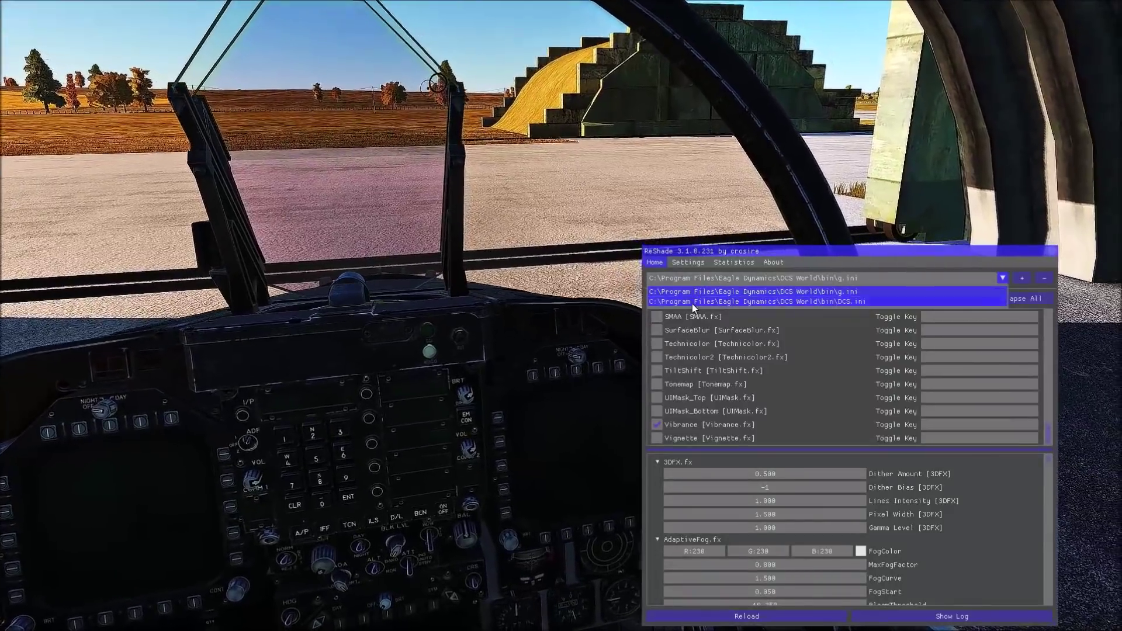
{"action": "left_click", "coordinate": [692, 302]}
{"action": "scroll", "coordinate": [705, 327], "scroll_direction": "up", "scroll_amount": 10}
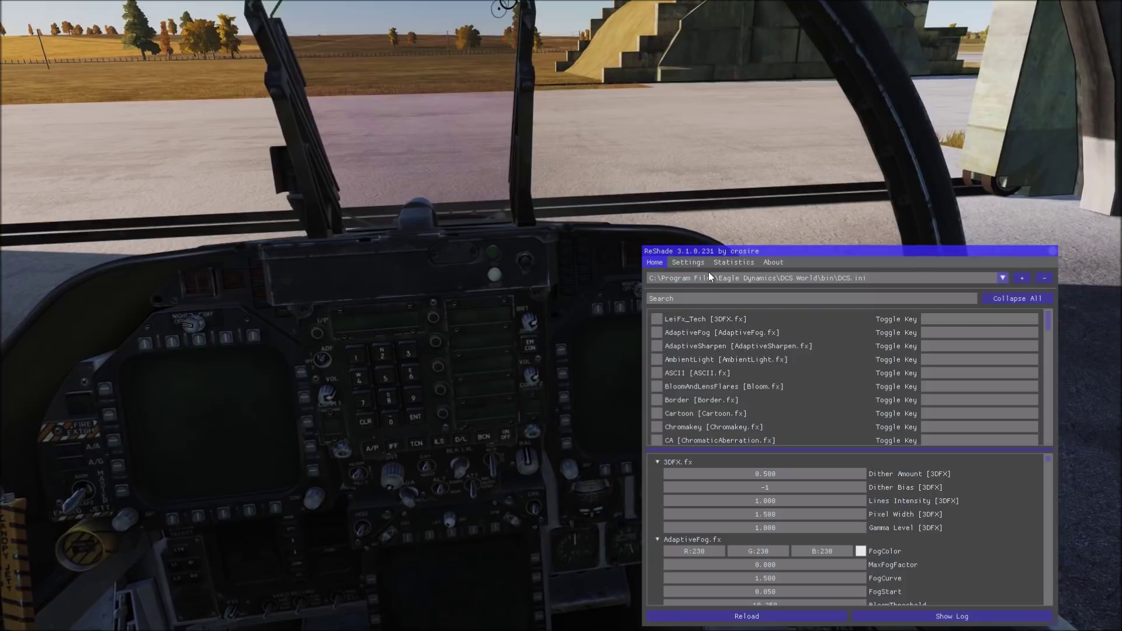
{"action": "left_click", "coordinate": [701, 277]}
{"action": "left_click", "coordinate": [697, 290]}
Step: Toggle the AdaptiveSharpen, Clarity and Colourfulness effects in the g.ini preset to compare their influence on the cockpit view
{"action": "left_click", "coordinate": [699, 348]}
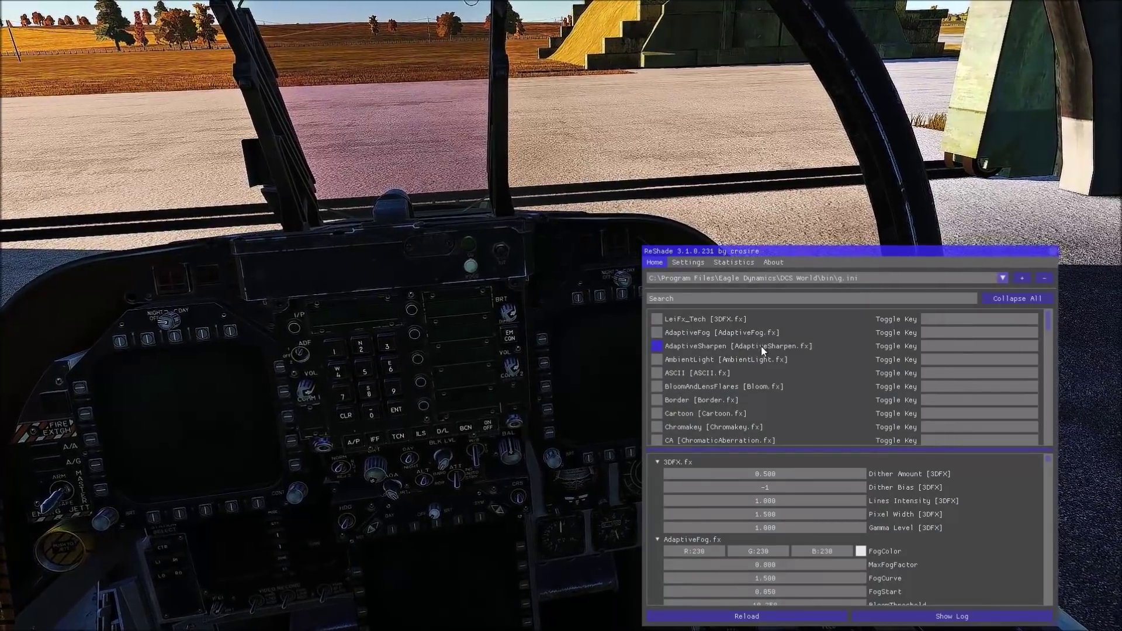
{"action": "scroll", "coordinate": [760, 352], "scroll_direction": "down", "scroll_amount": 2}
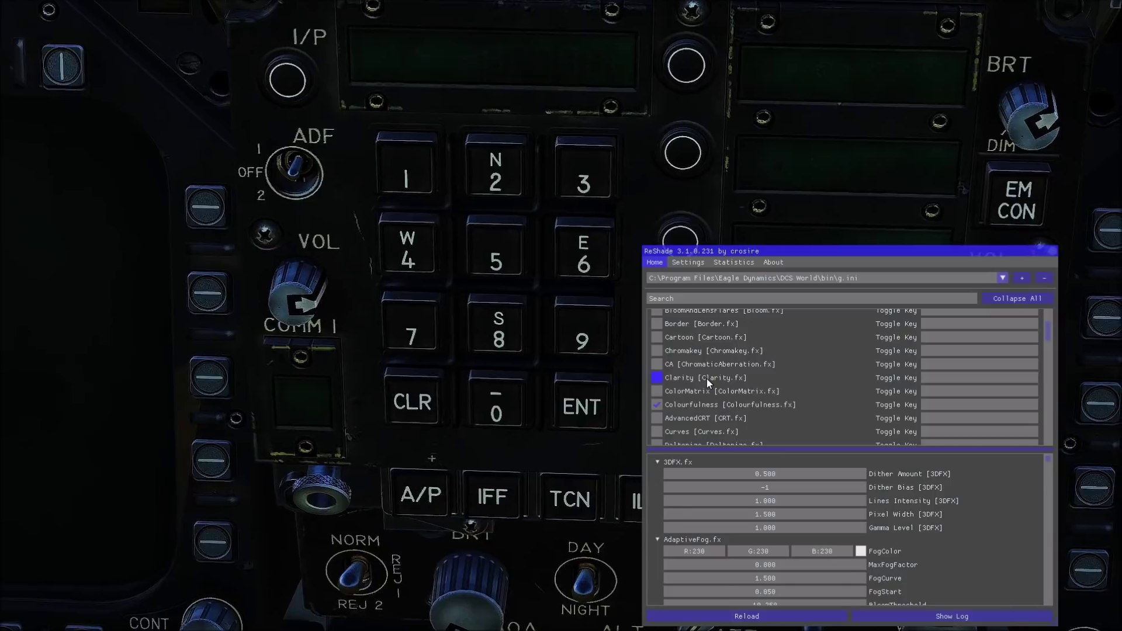
{"action": "left_click", "coordinate": [707, 380]}
{"action": "left_click", "coordinate": [696, 401]}
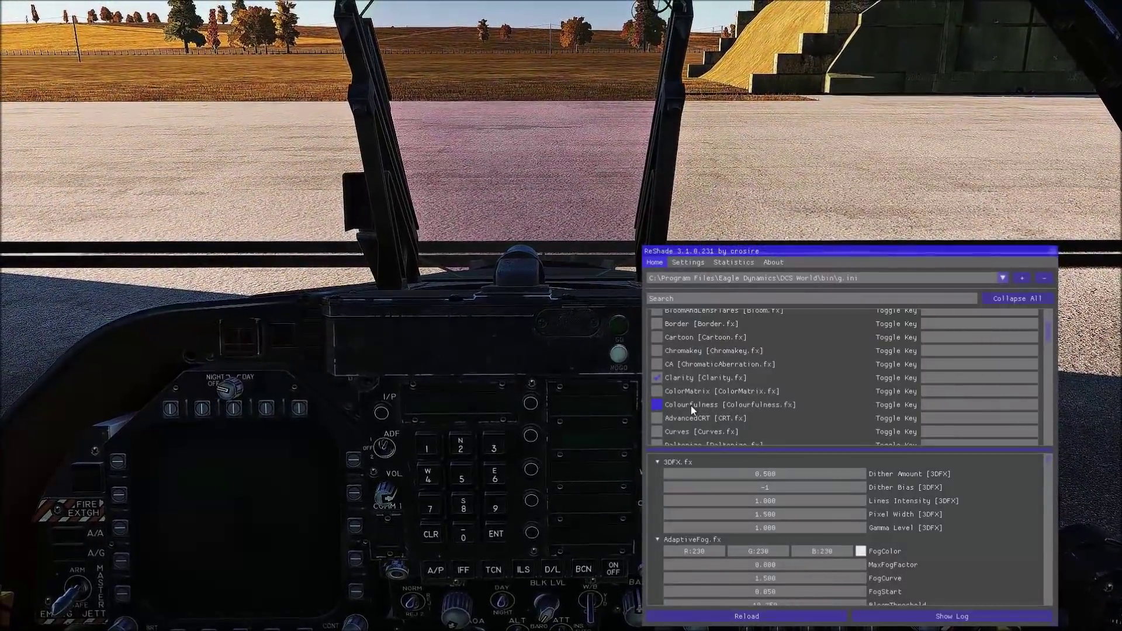
Step: Toggle the HDR effect, turn off FineSharp Mode1, and toggle FineSharp Mode2 twice in the g.ini preset
{"action": "scroll", "coordinate": [696, 408], "scroll_direction": "down", "scroll_amount": 2}
{"action": "scroll", "coordinate": [702, 406], "scroll_direction": "down", "scroll_amount": 3}
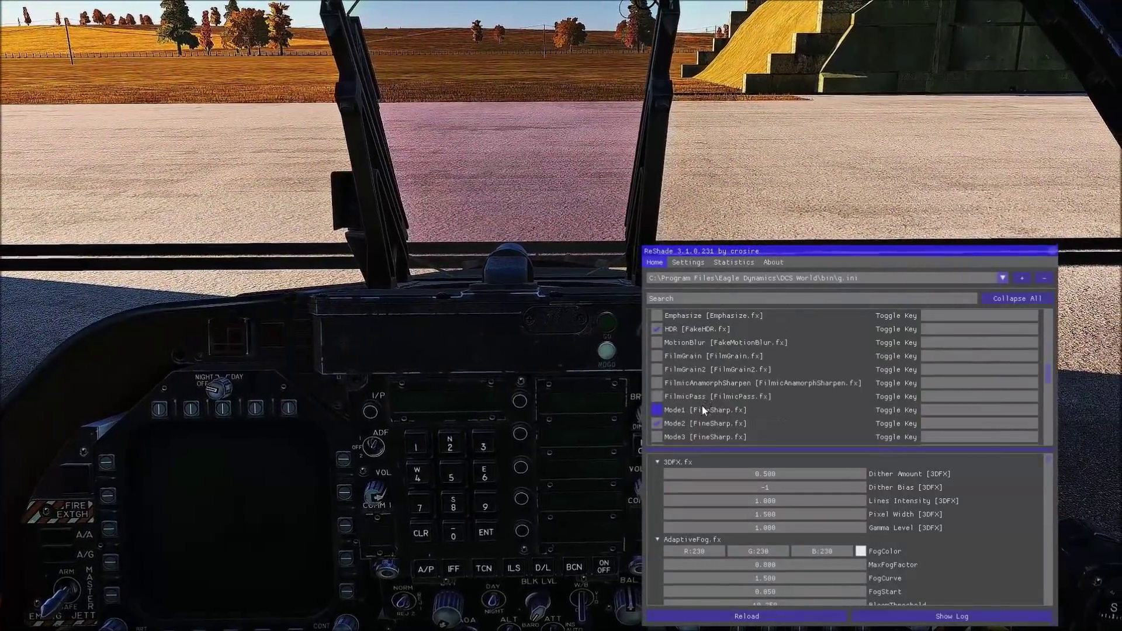
{"action": "left_click", "coordinate": [692, 332]}
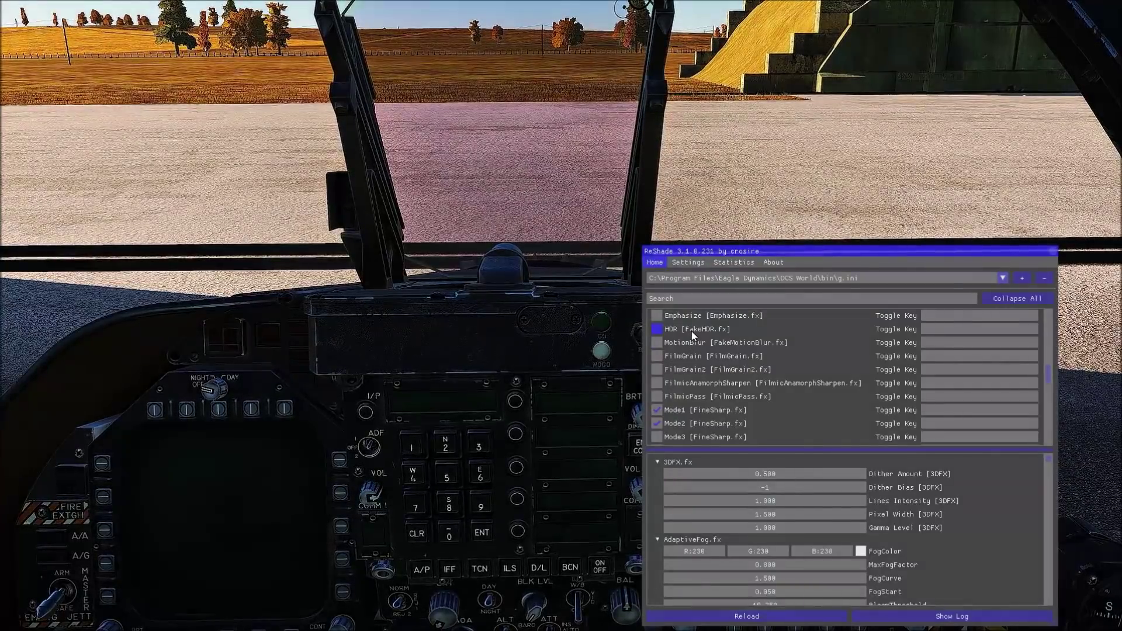
{"action": "left_click", "coordinate": [700, 409]}
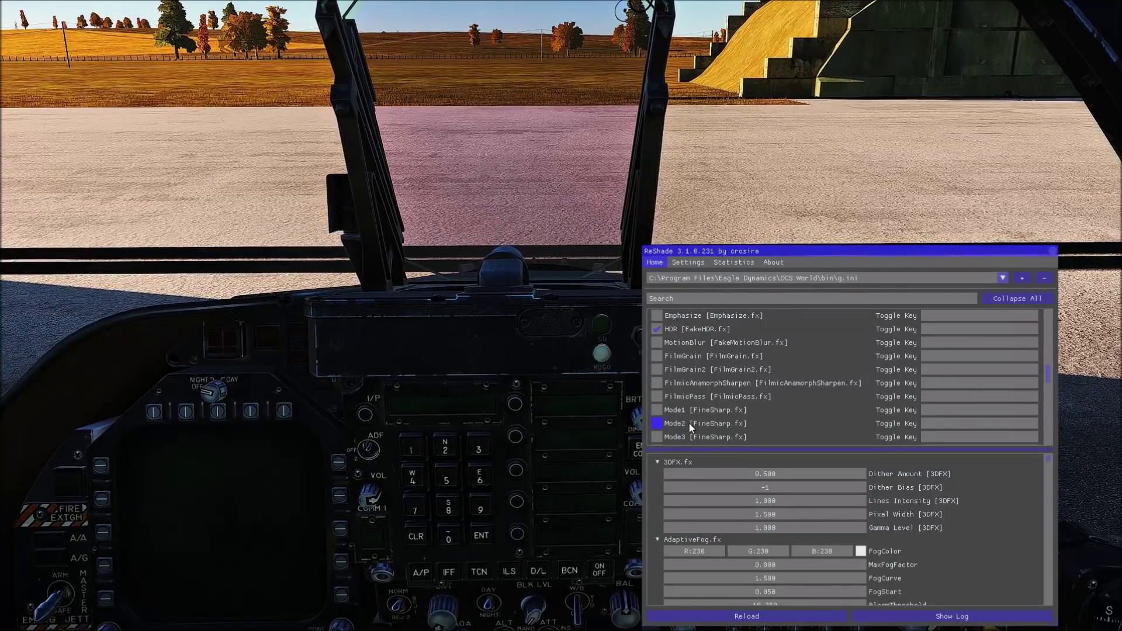
{"action": "left_click", "coordinate": [689, 424]}
{"action": "left_click", "coordinate": [689, 424]}
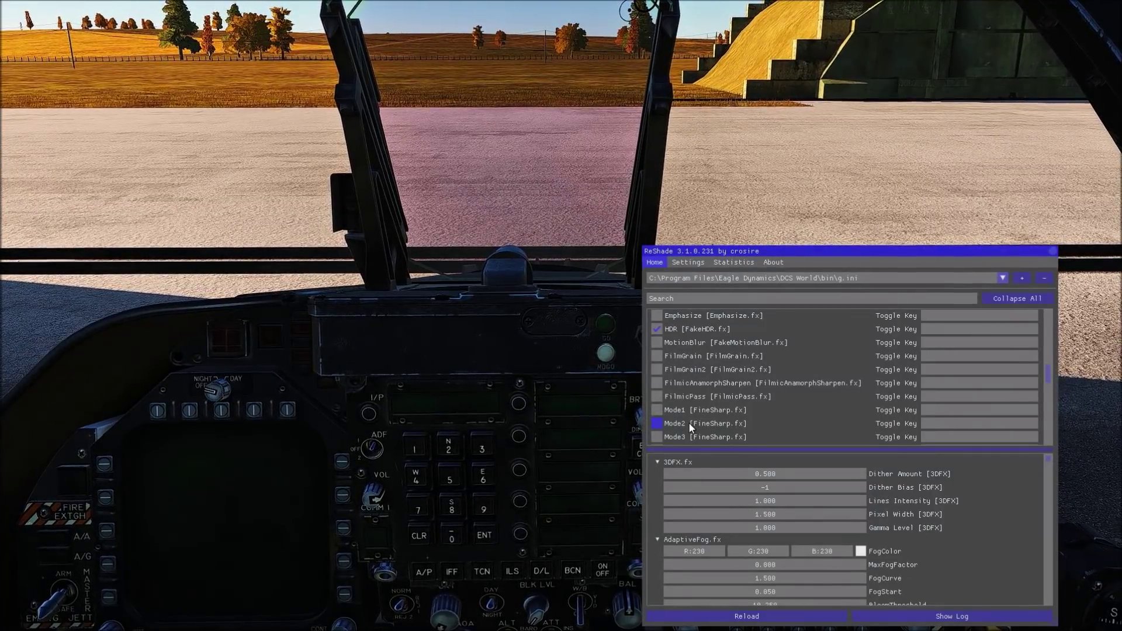
Step: Toggle the LumaSharpen and Vibrance effects in the g.ini preset to compare their influence on the picture
{"action": "scroll", "coordinate": [694, 408], "scroll_direction": "down", "scroll_amount": 5}
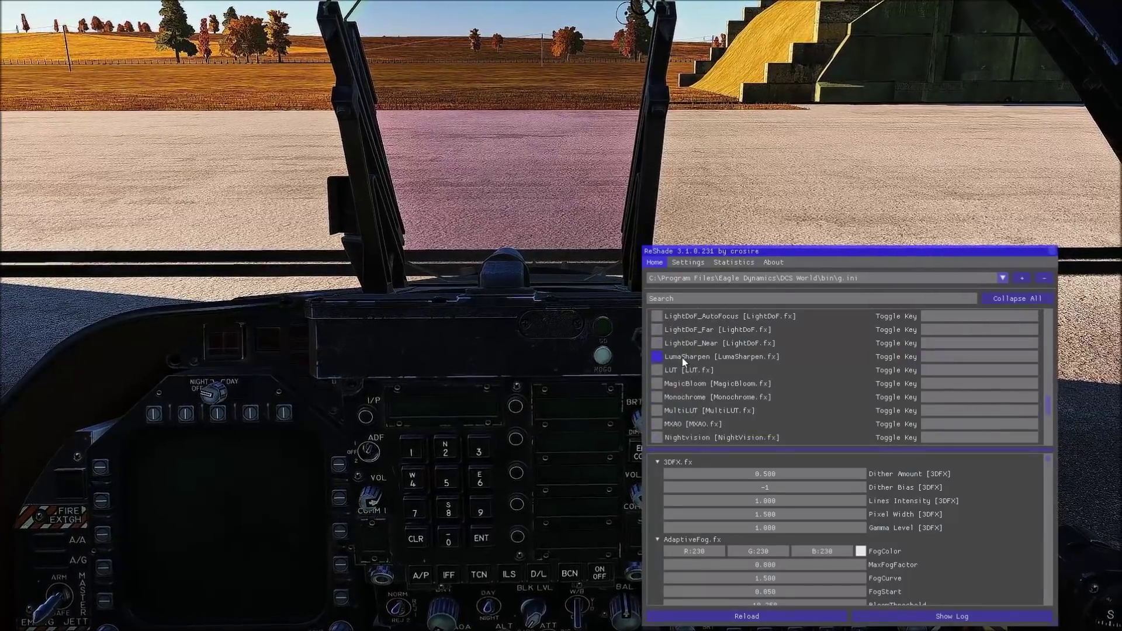
{"action": "left_click", "coordinate": [682, 358]}
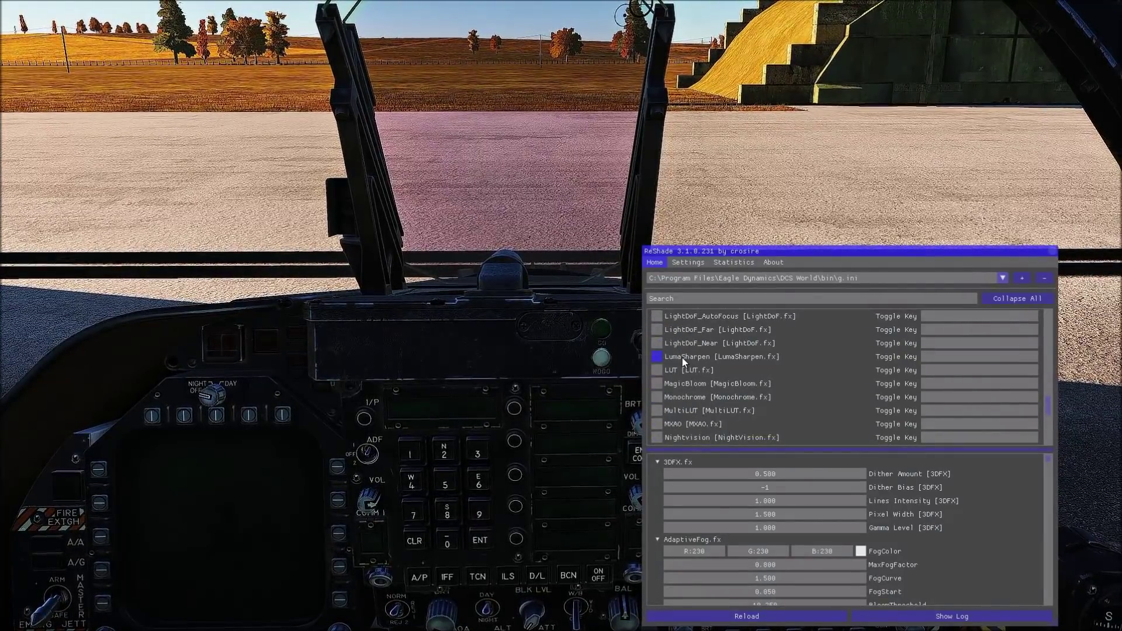
{"action": "scroll", "coordinate": [682, 357], "scroll_direction": "down", "scroll_amount": 6}
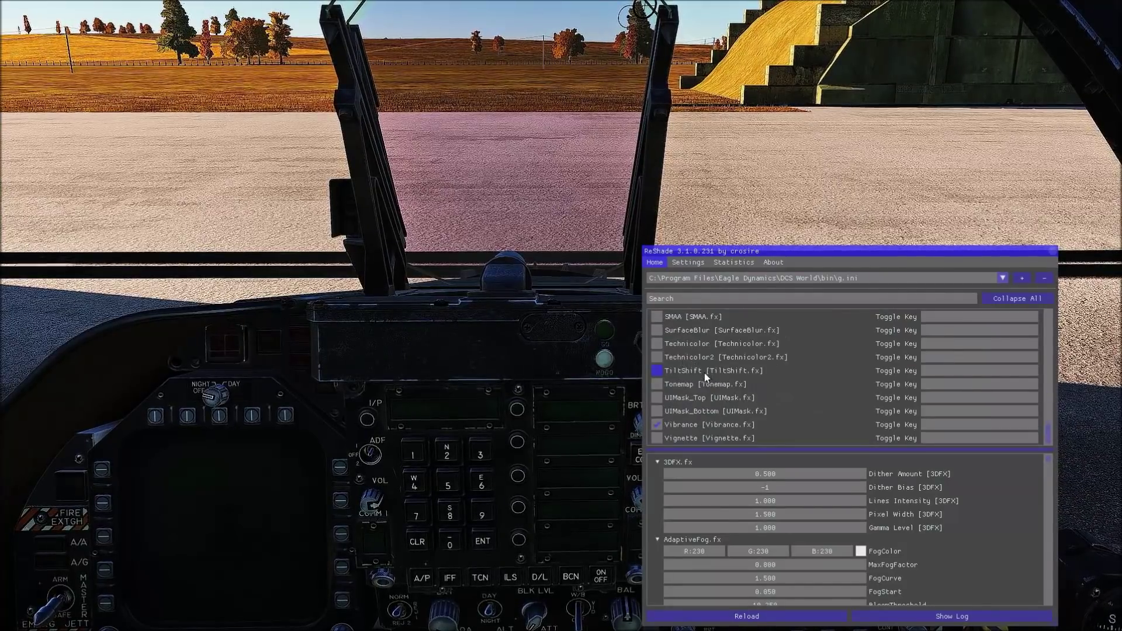
{"action": "left_click", "coordinate": [674, 425]}
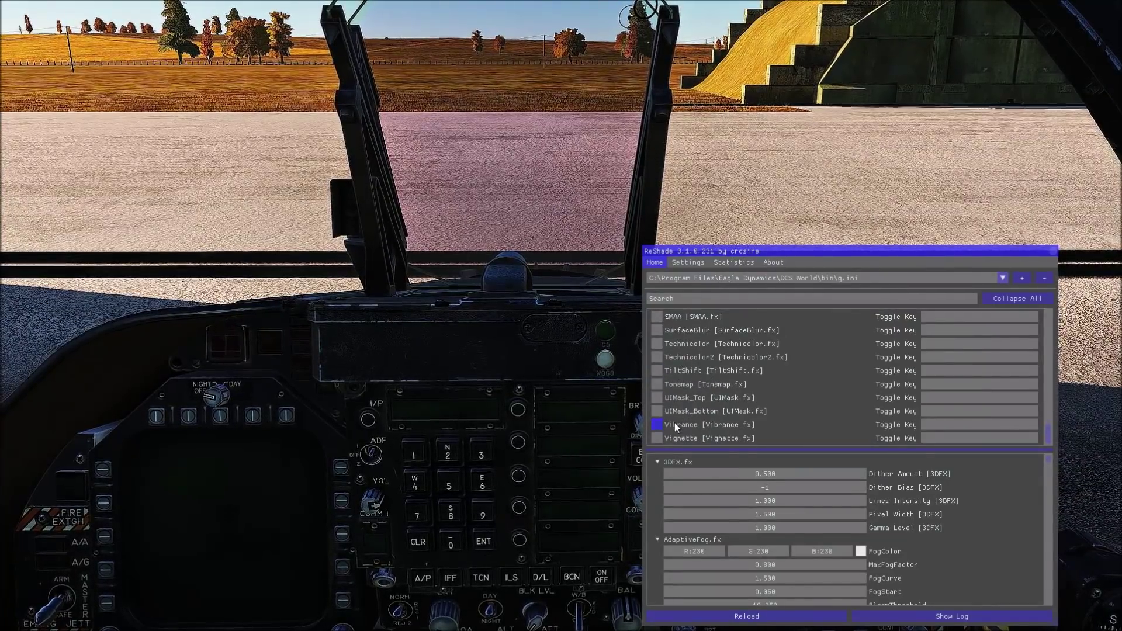
Step: Move the ReShade overlay to the middle of the view, return to the start of the effects list, and close the overlay
{"action": "left_click_drag", "start_coordinate": [690, 256], "coordinate": [632, 215]}
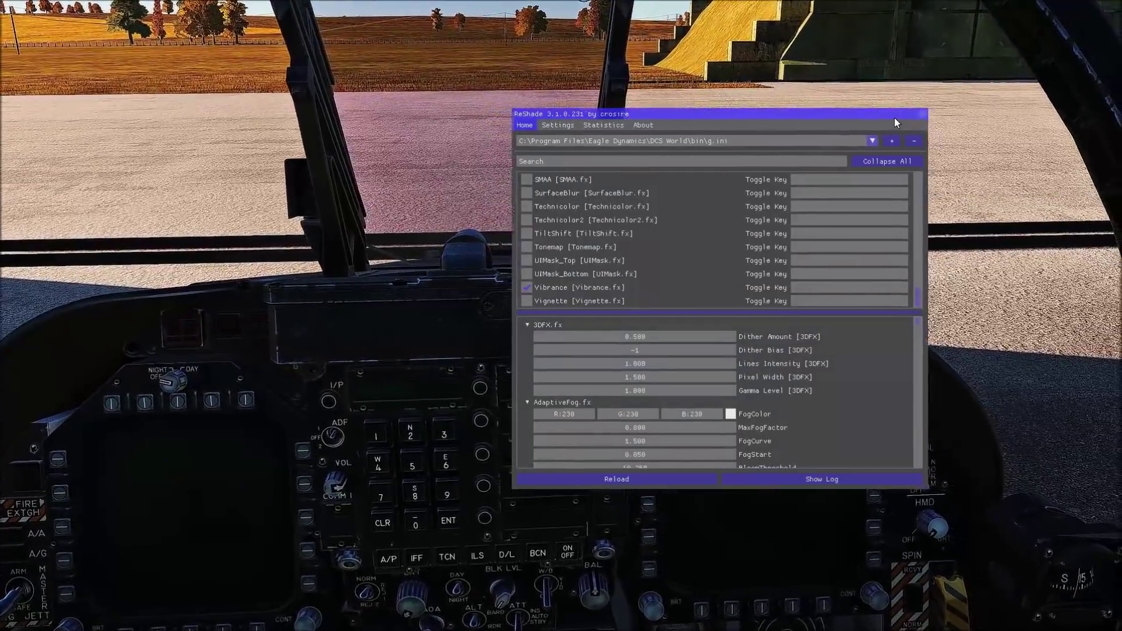
{"action": "left_click_drag", "start_coordinate": [895, 118], "coordinate": [757, 103]}
{"action": "scroll", "coordinate": [542, 228], "scroll_direction": "up", "scroll_amount": 10}
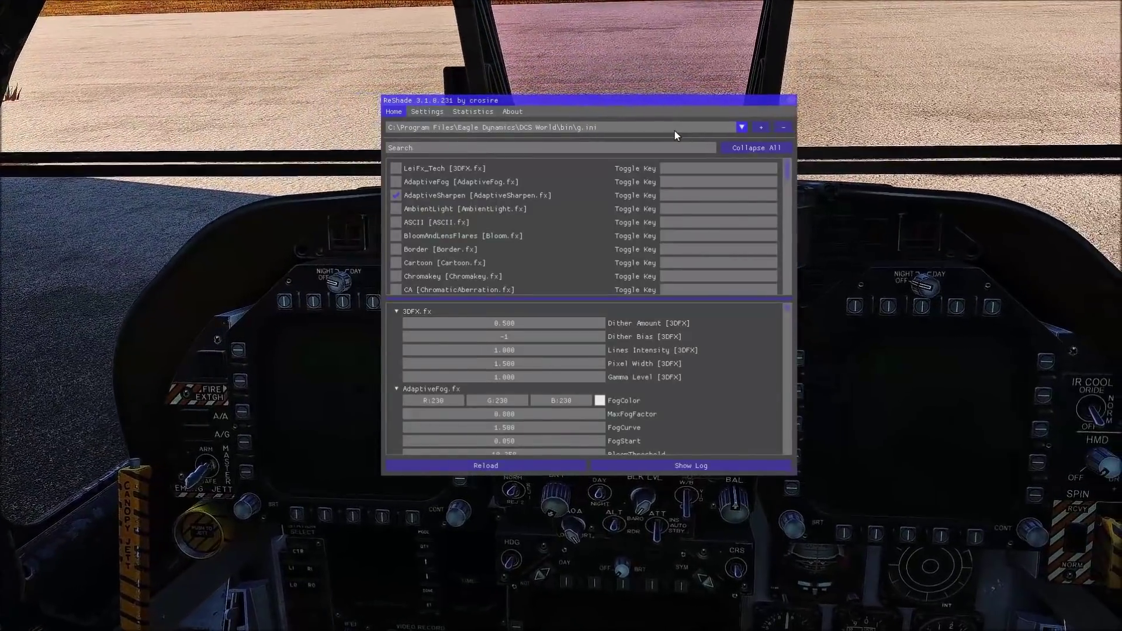
{"action": "key", "text": "Home"}
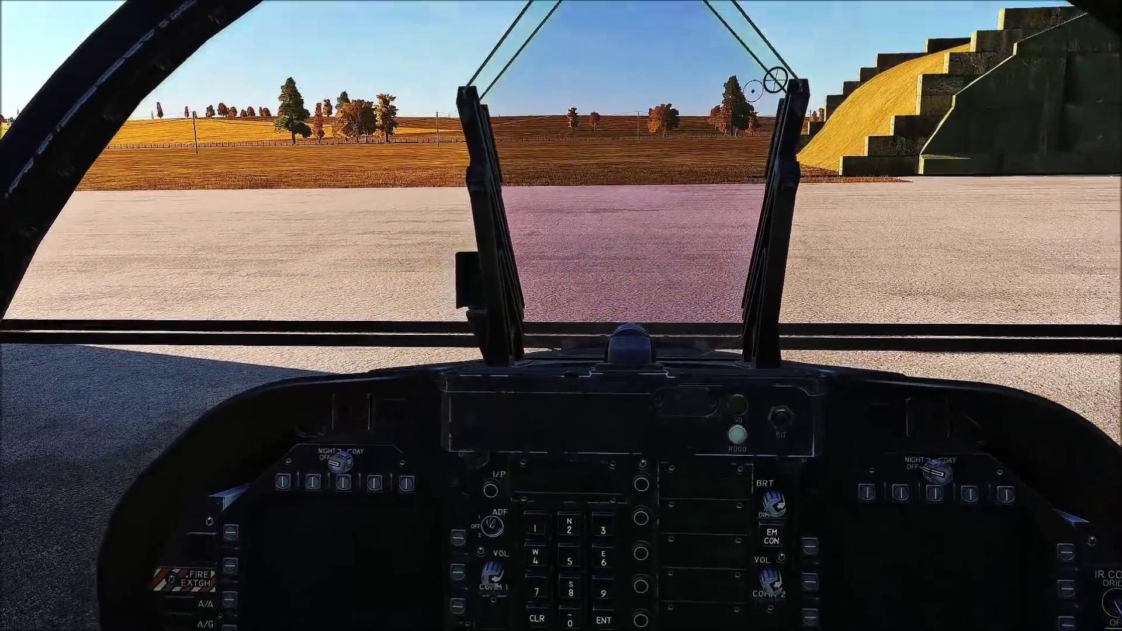